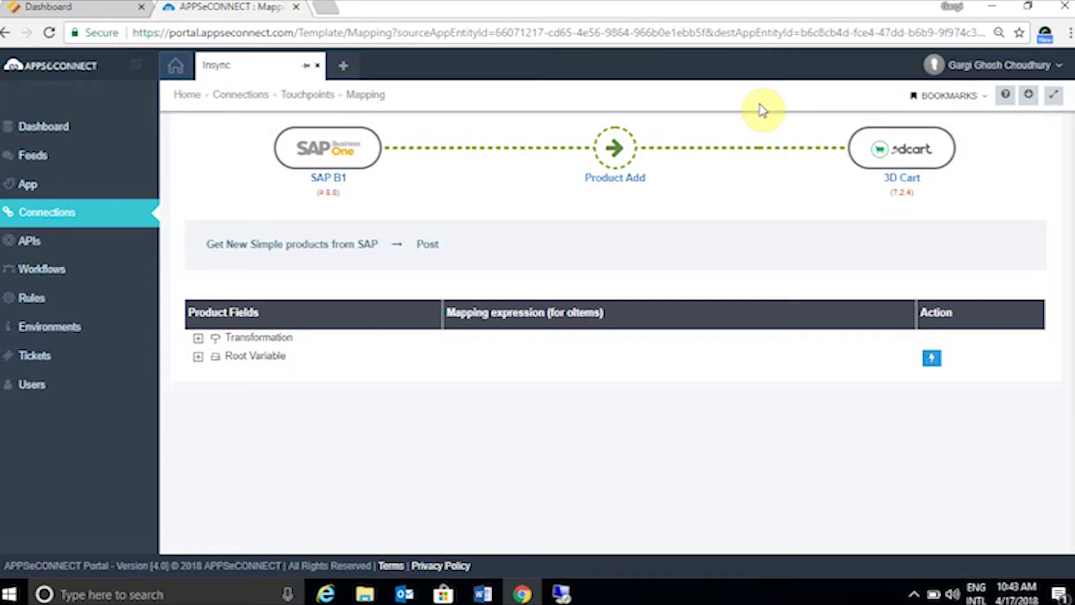
- Switch from the APPSeCONNECT mapping page to the OroCommerce admin dashboard
{"action": "left_click", "coordinate": [118, 7]}
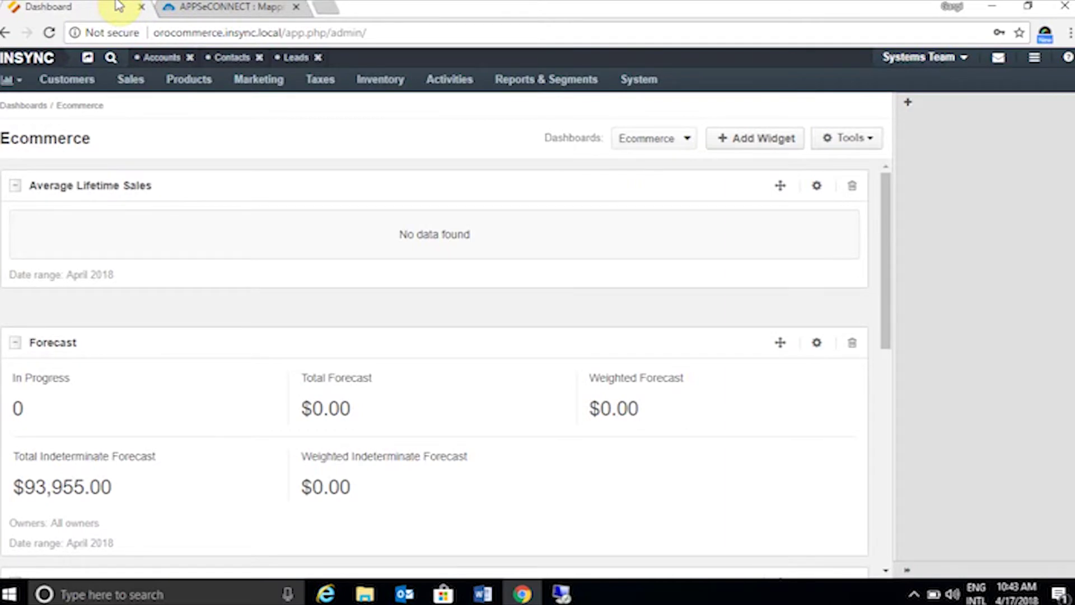
- Go to Customers > Customer Users and start a new customer user
{"action": "mouse_move", "coordinate": [78, 84]}
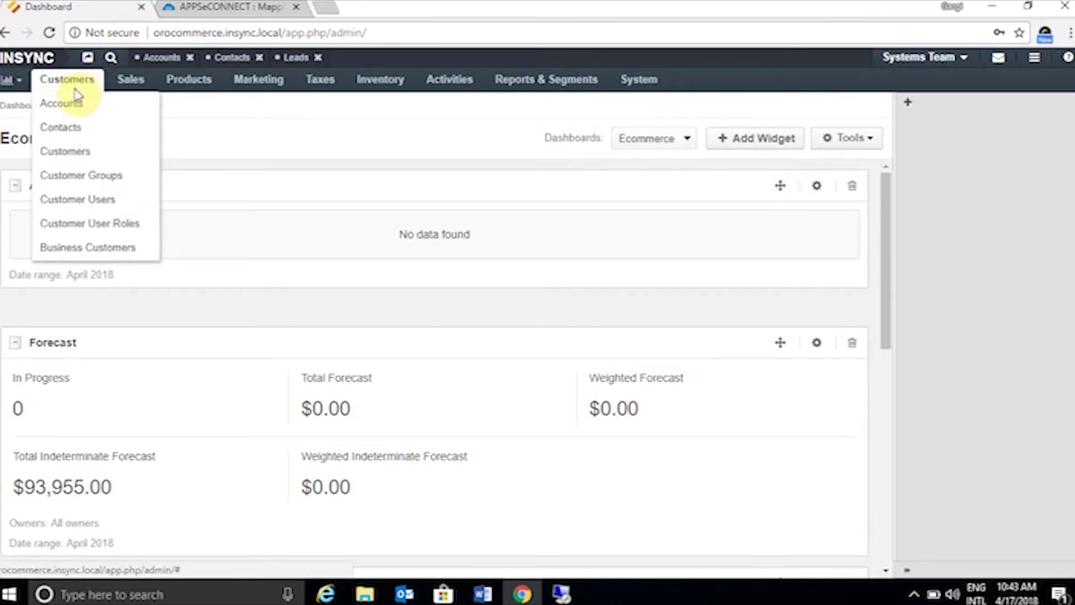
{"action": "left_click", "coordinate": [84, 200]}
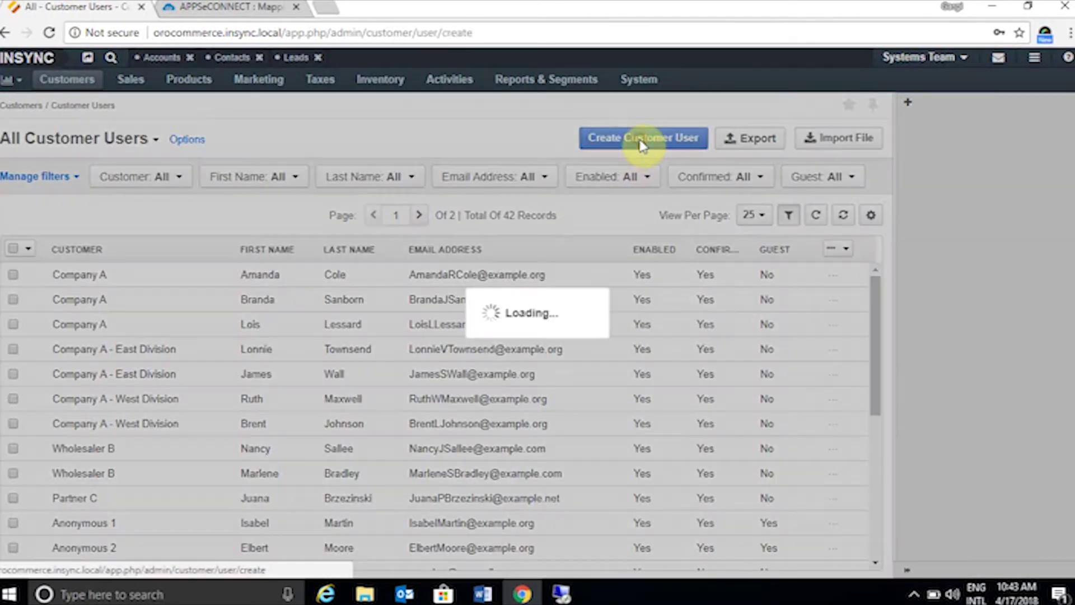
{"action": "left_click", "coordinate": [642, 143]}
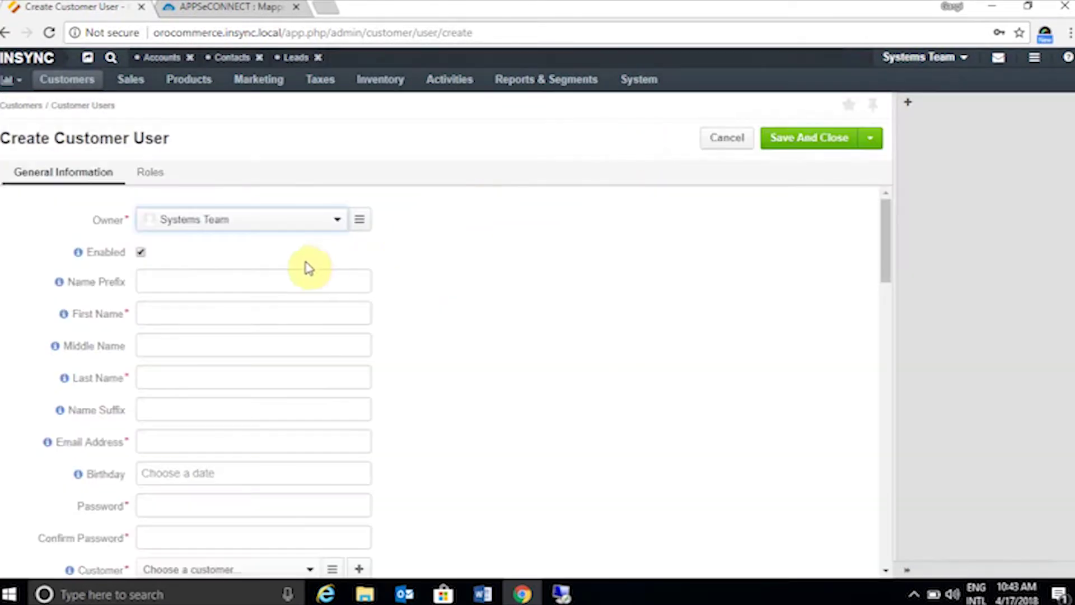
- Enter the new user's first name and last name
{"action": "left_click", "coordinate": [233, 313]}
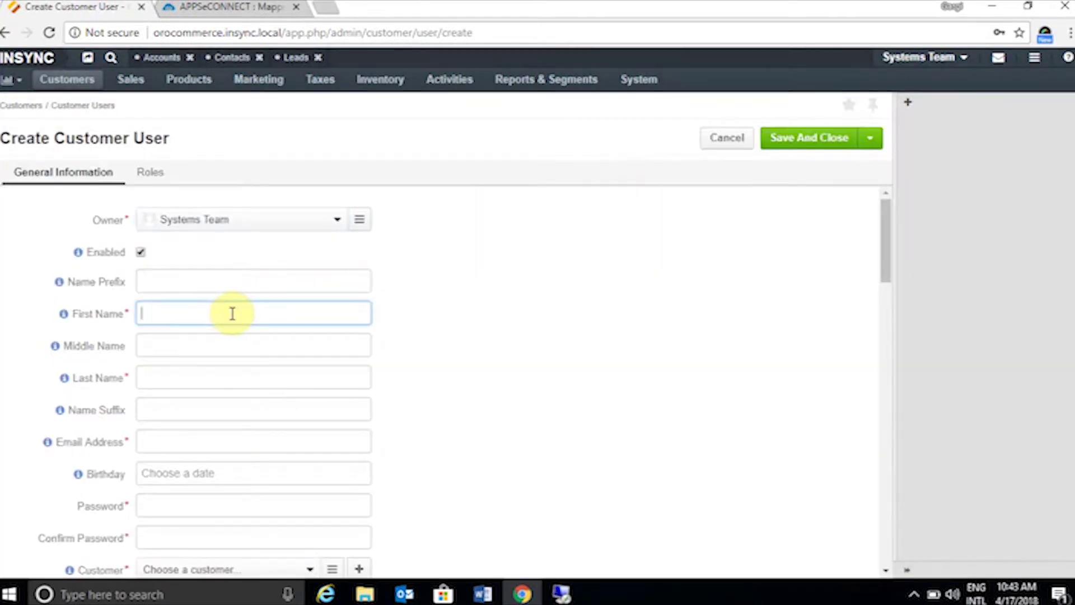
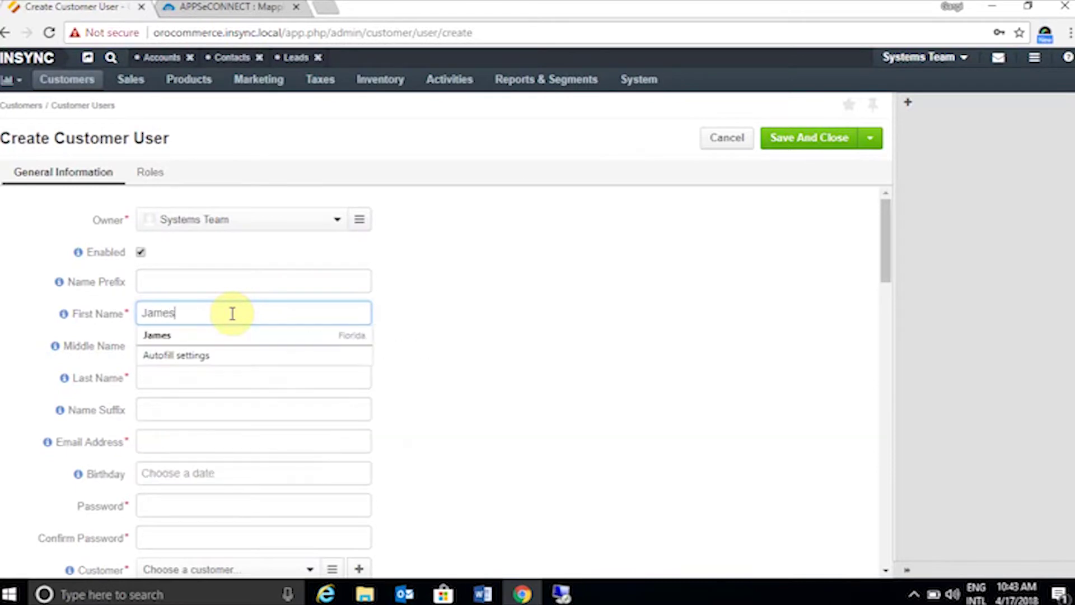
{"action": "left_click", "coordinate": [450, 336]}
{"action": "left_click", "coordinate": [176, 380]}
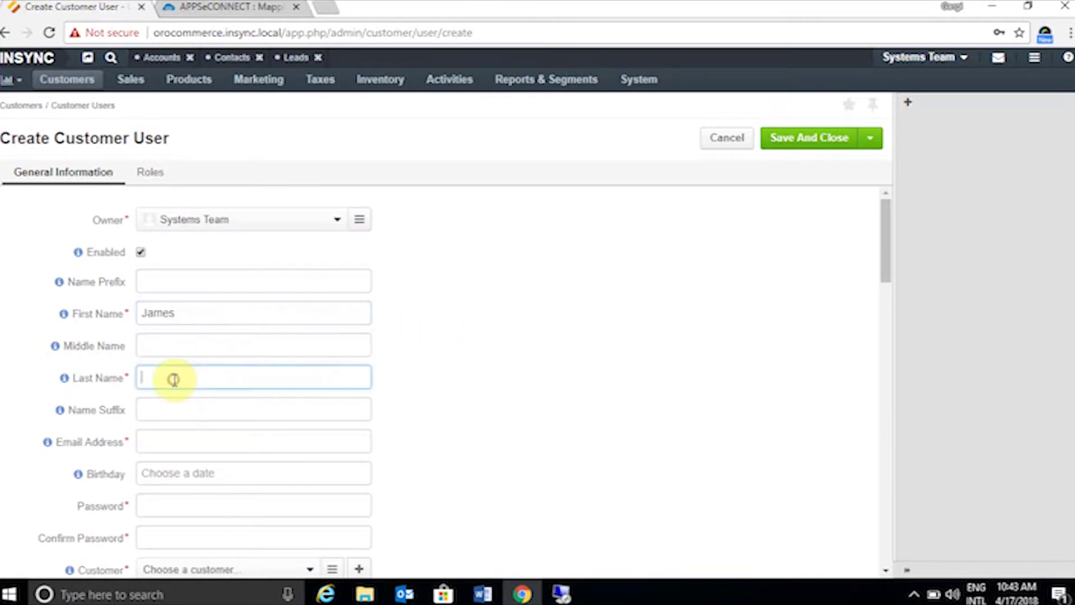
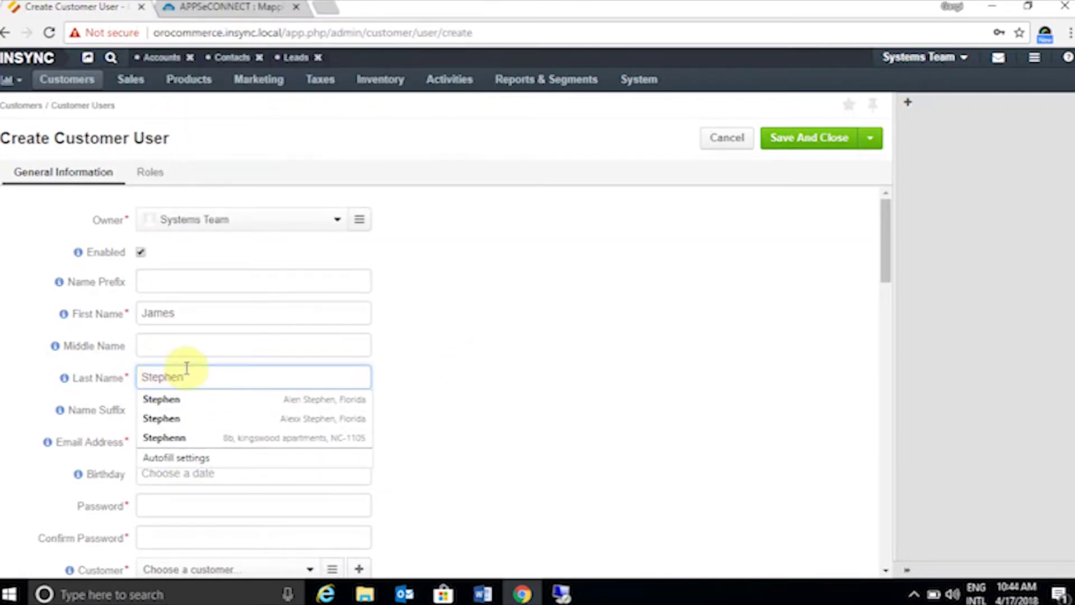
{"action": "scroll", "coordinate": [336, 373], "scroll_direction": "down", "scroll_amount": 3}
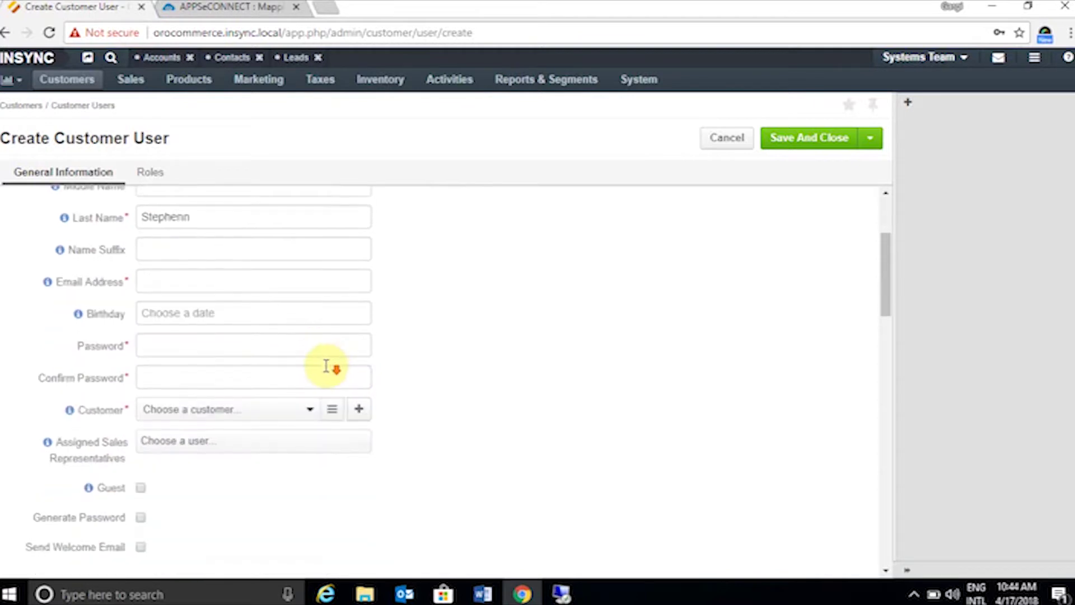
- Fill in the user's e-mail address, then the password and its confirmation
{"action": "left_click", "coordinate": [210, 288]}
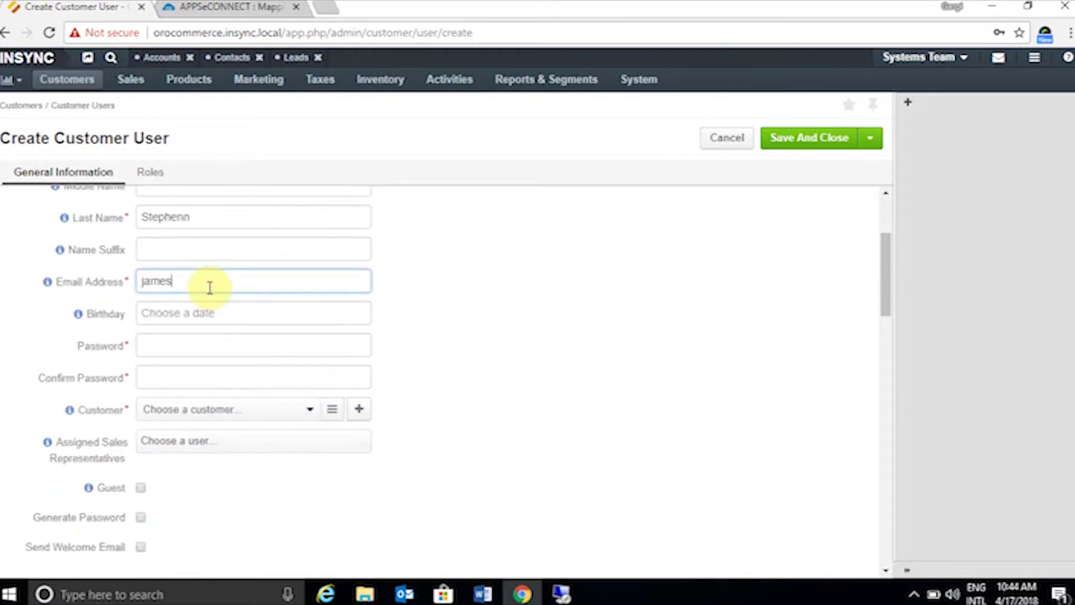
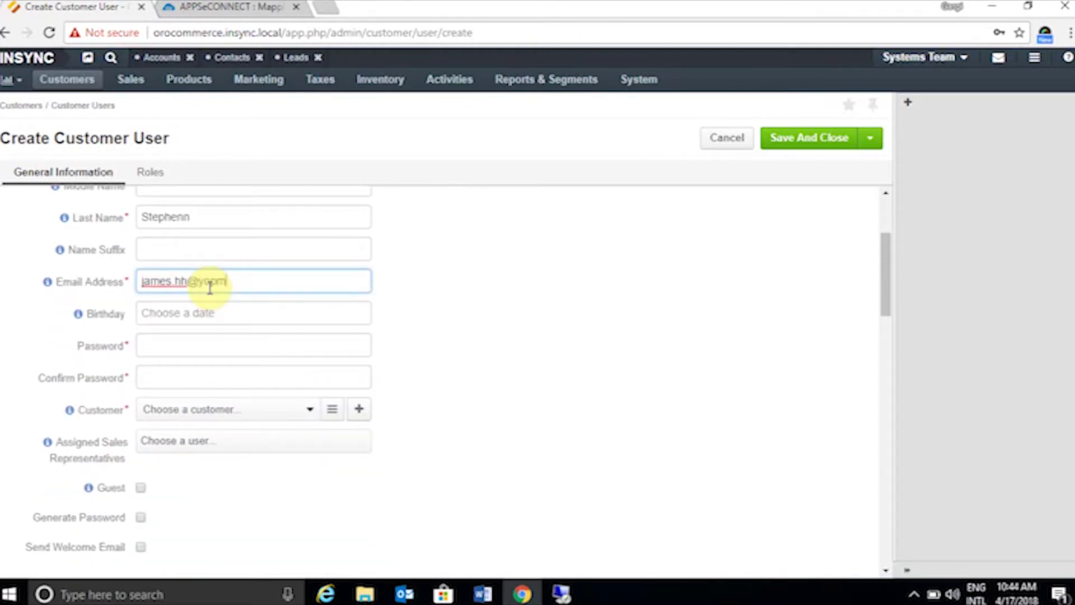
{"action": "left_click", "coordinate": [191, 337]}
{"action": "type", "text": "•••••••••"}
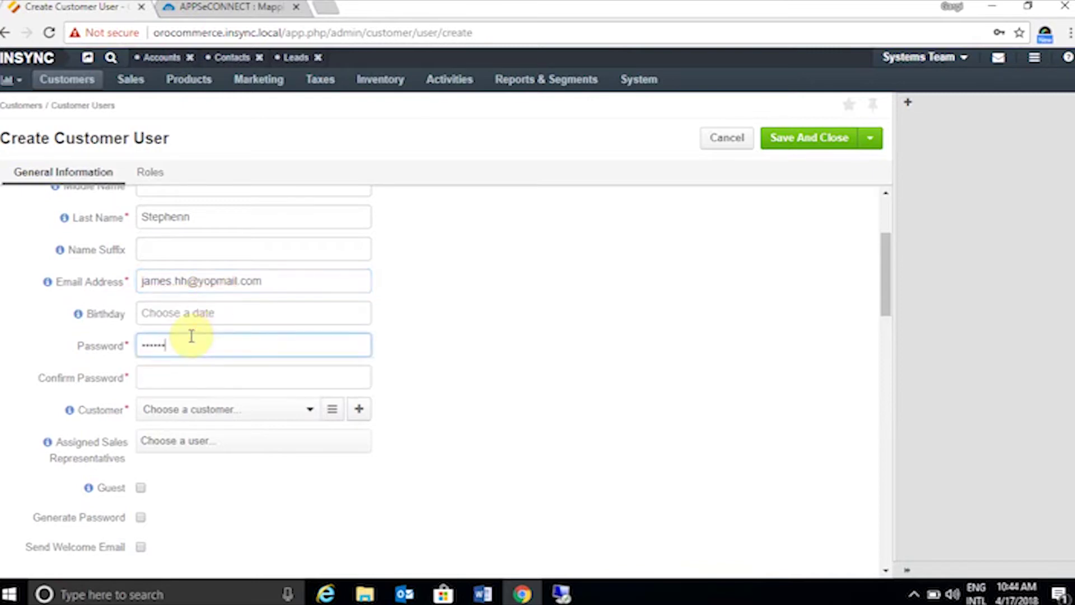
{"action": "left_click", "coordinate": [191, 375]}
{"action": "type", "text": "•••••"}
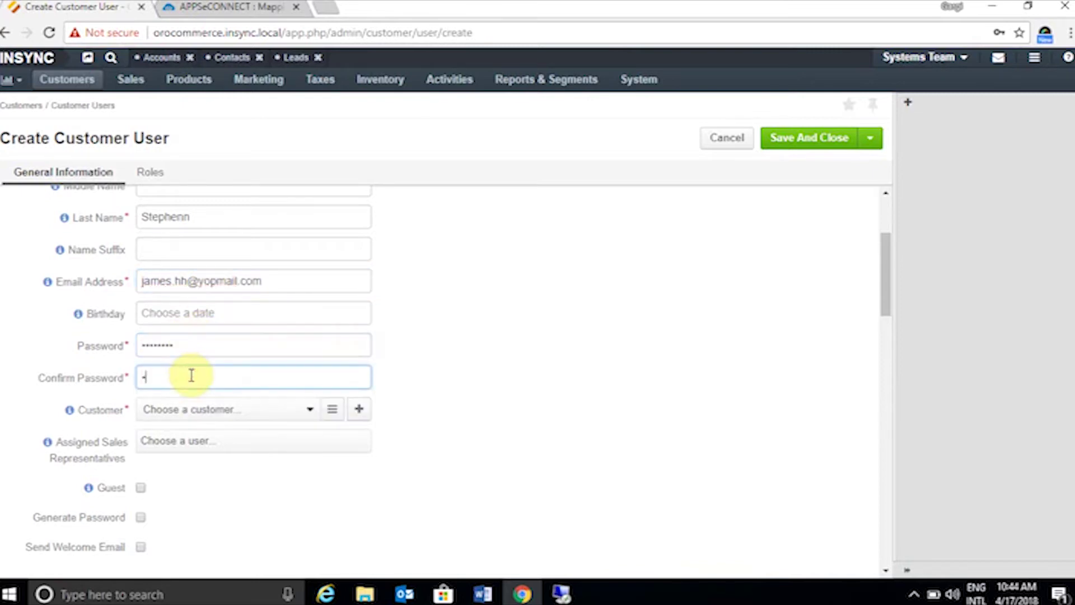
{"action": "type", "text": "••••"}
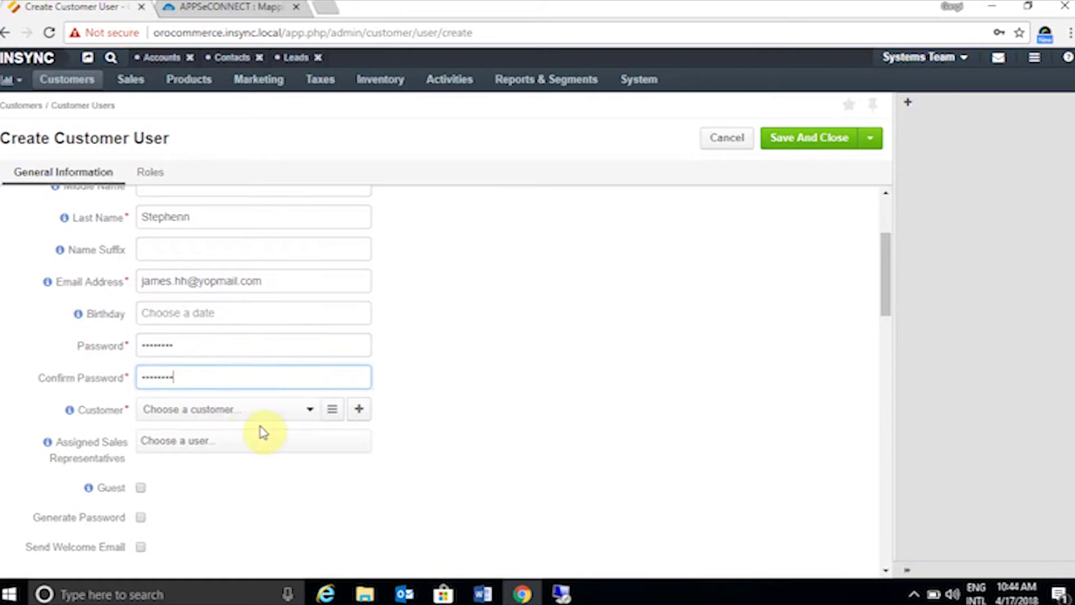
{"action": "scroll", "coordinate": [261, 433], "scroll_direction": "down", "scroll_amount": 4}
- Make the address primary, enter the contact's first and last name, and fill the address from the saved MNC entry
{"action": "scroll", "coordinate": [247, 417], "scroll_direction": "down", "scroll_amount": 1}
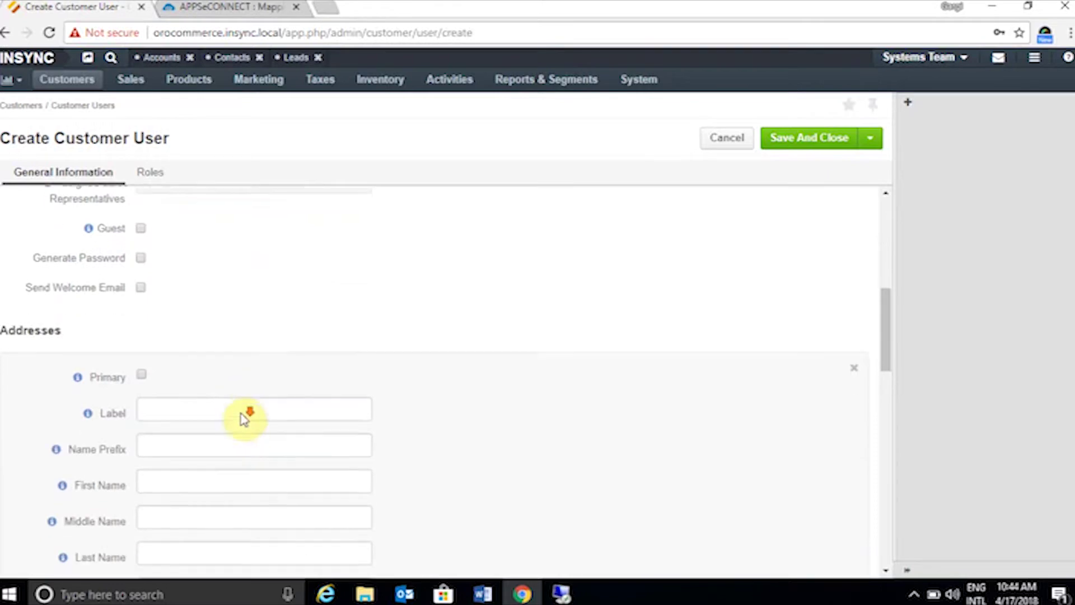
{"action": "left_click", "coordinate": [141, 313]}
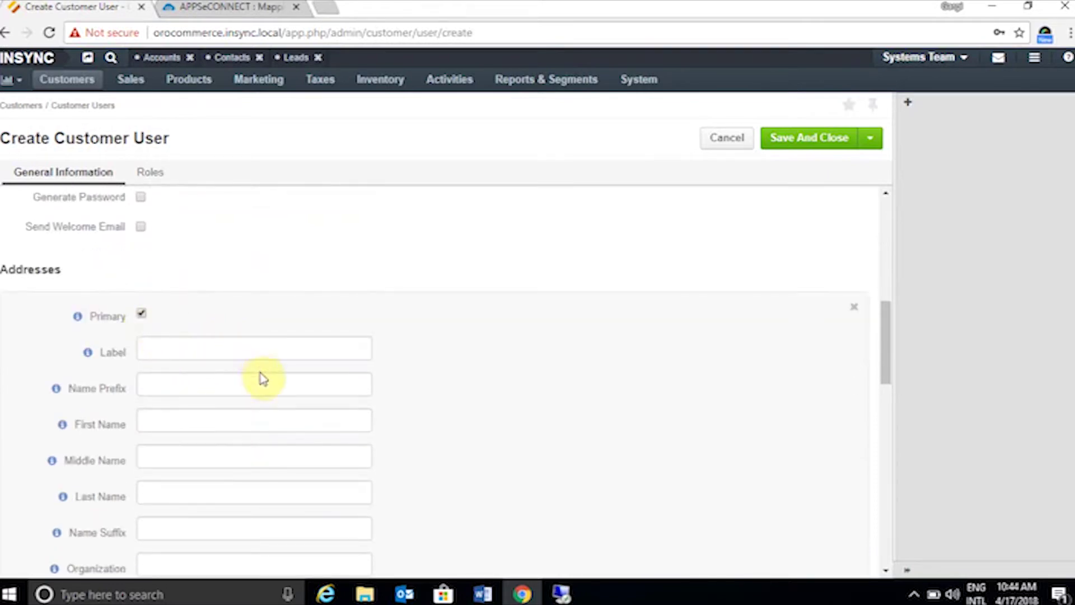
{"action": "scroll", "coordinate": [275, 392], "scroll_direction": "down", "scroll_amount": 2}
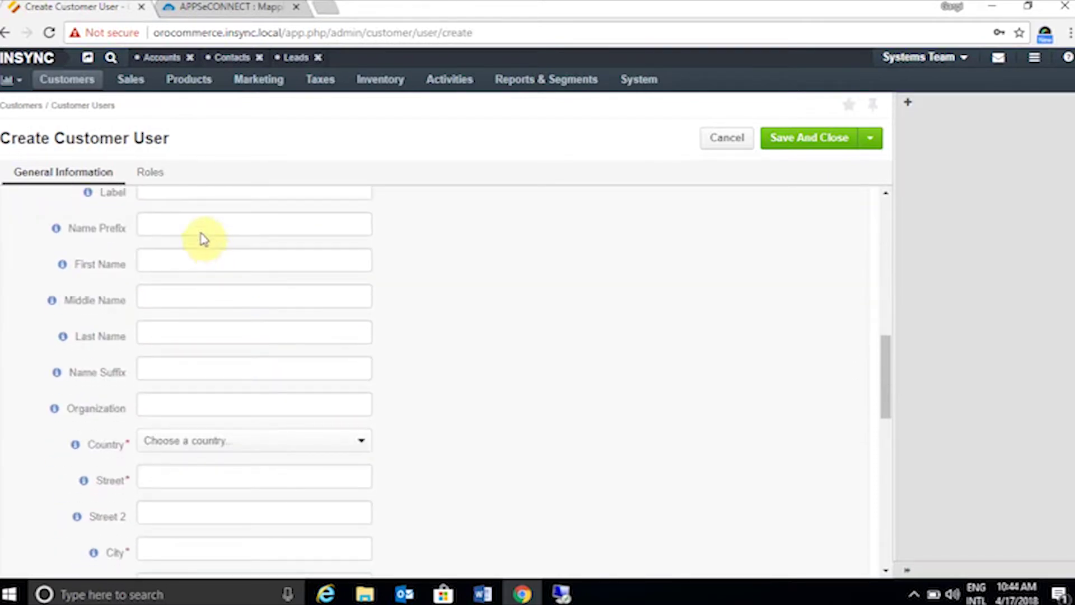
{"action": "left_click", "coordinate": [183, 260]}
{"action": "left_click", "coordinate": [427, 258]}
{"action": "left_click", "coordinate": [182, 331]}
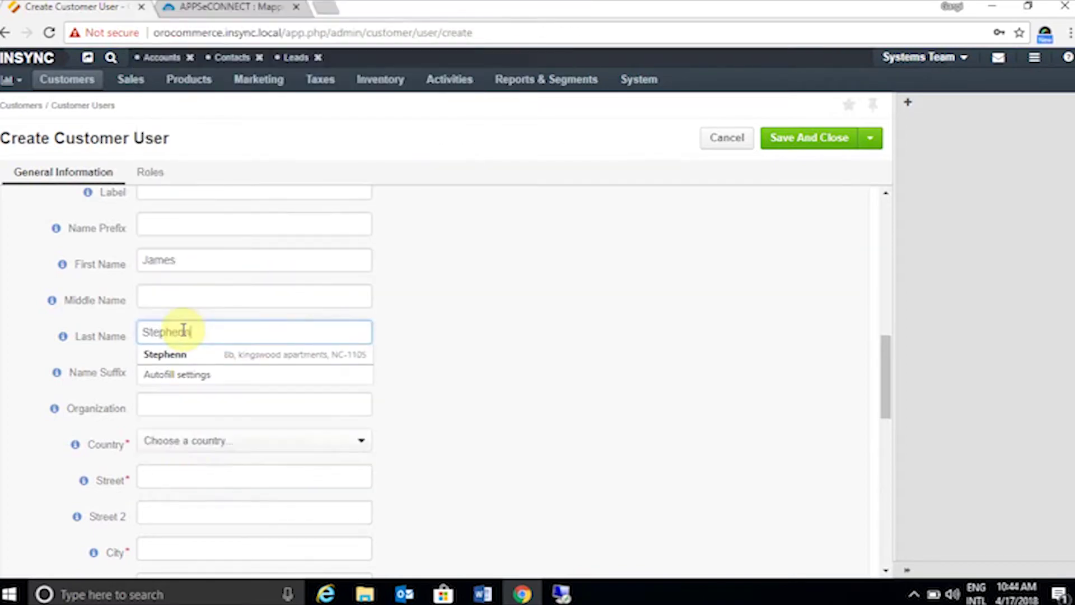
{"action": "left_click", "coordinate": [485, 380]}
{"action": "left_click", "coordinate": [151, 396]}
{"action": "type", "text": "m"}
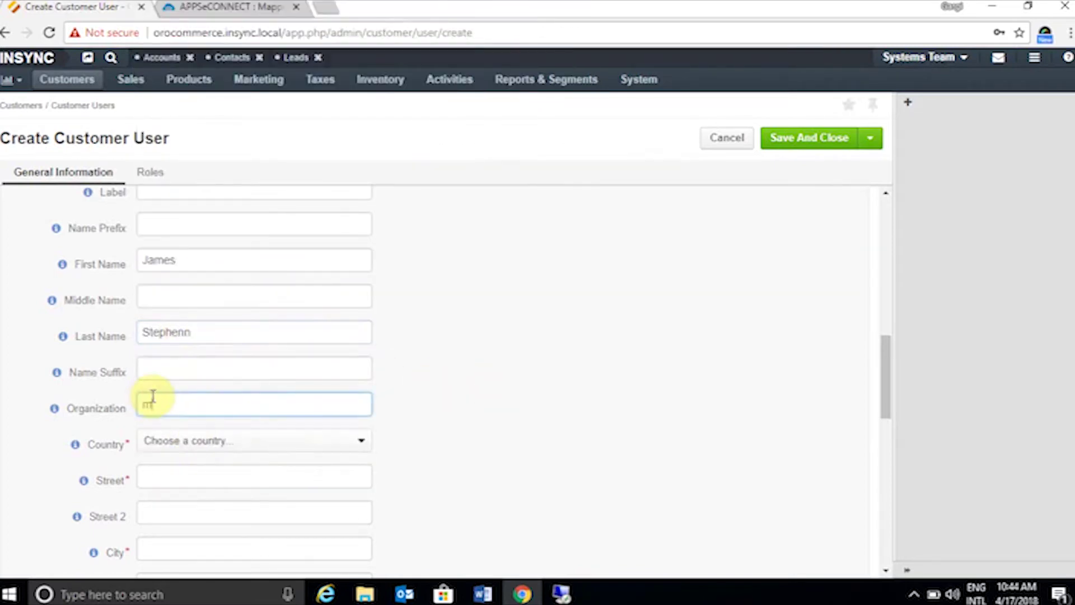
{"action": "type", "text": "nc"}
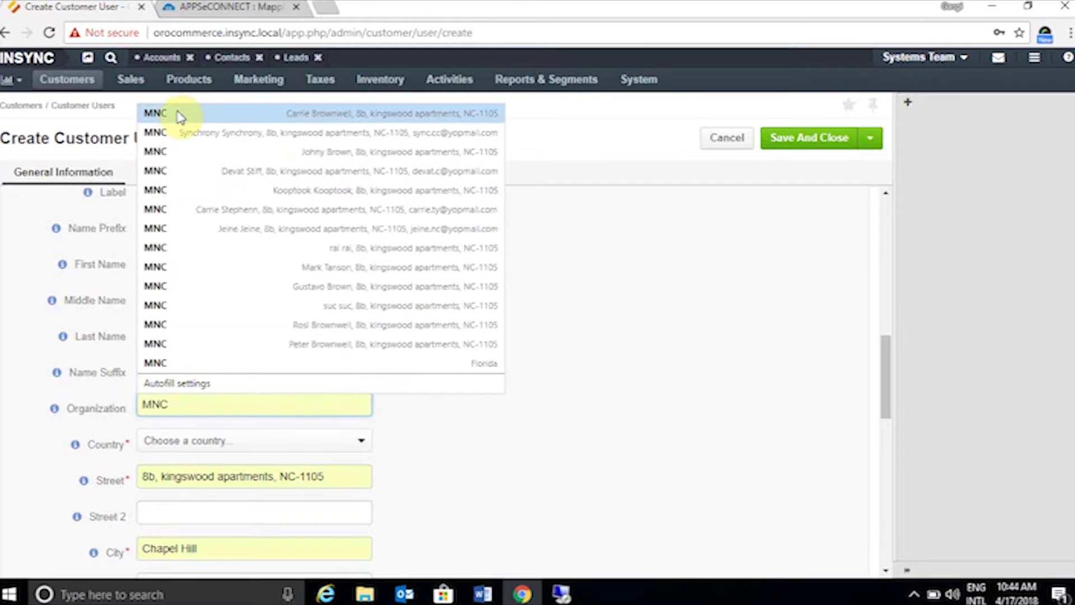
{"action": "left_click", "coordinate": [179, 114]}
- Set the address state to North Carolina and enter the contact's phone number
{"action": "scroll", "coordinate": [252, 356], "scroll_direction": "down", "scroll_amount": 4}
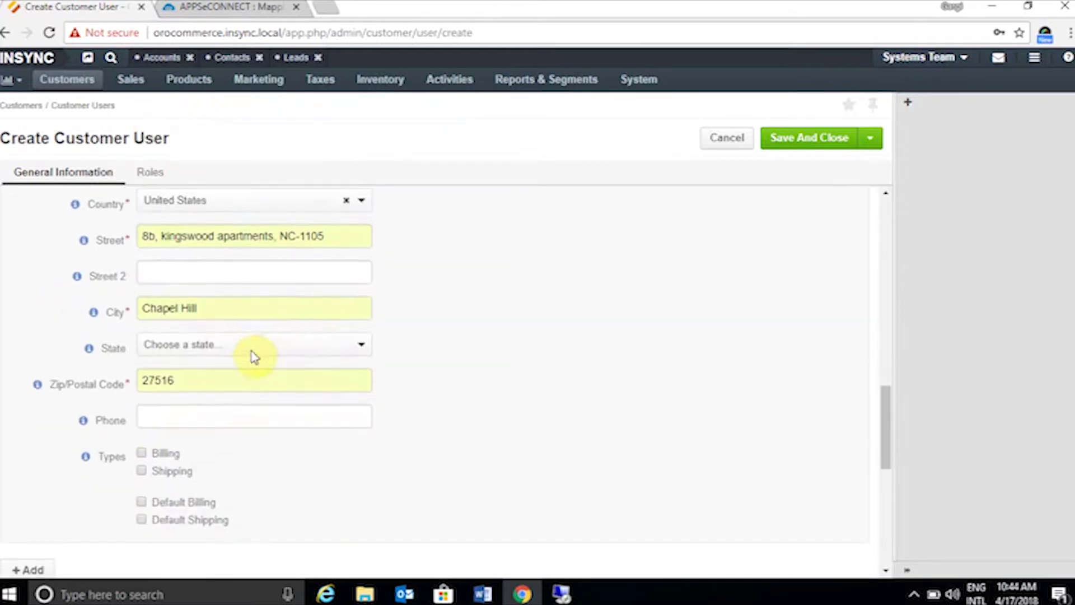
{"action": "scroll", "coordinate": [254, 359], "scroll_direction": "up", "scroll_amount": 1}
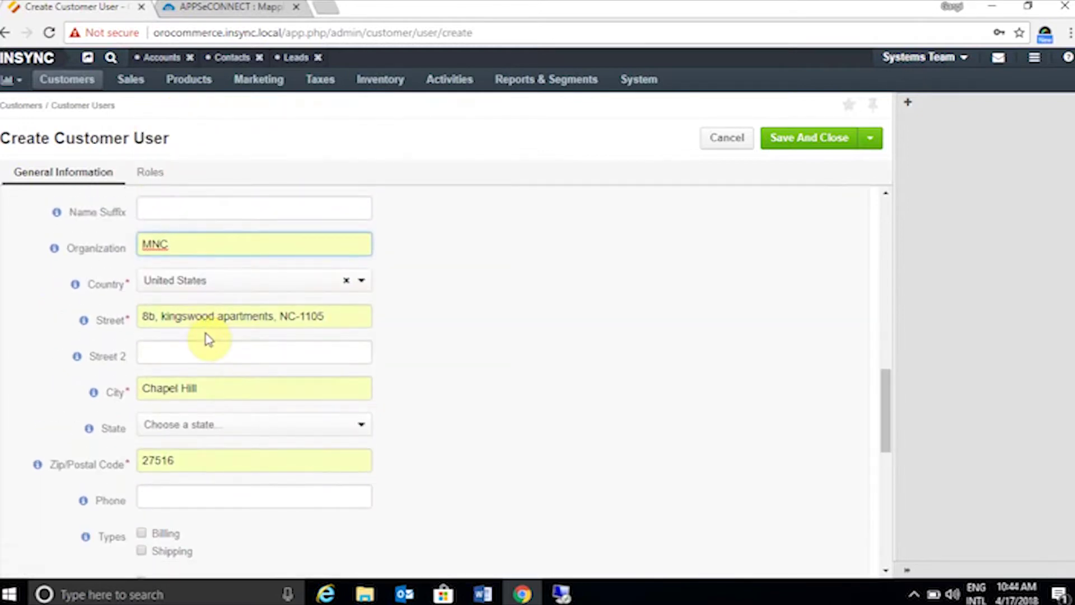
{"action": "scroll", "coordinate": [221, 347], "scroll_direction": "down", "scroll_amount": 2}
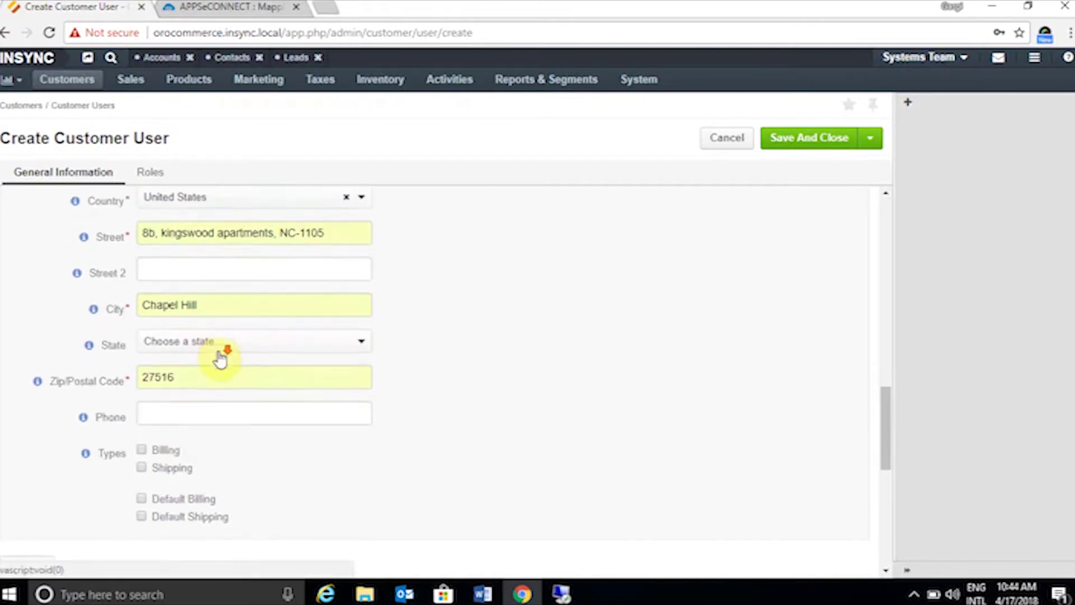
{"action": "scroll", "coordinate": [219, 336], "scroll_direction": "down", "scroll_amount": 2}
{"action": "left_click", "coordinate": [221, 272]}
{"action": "type", "text": "n"}
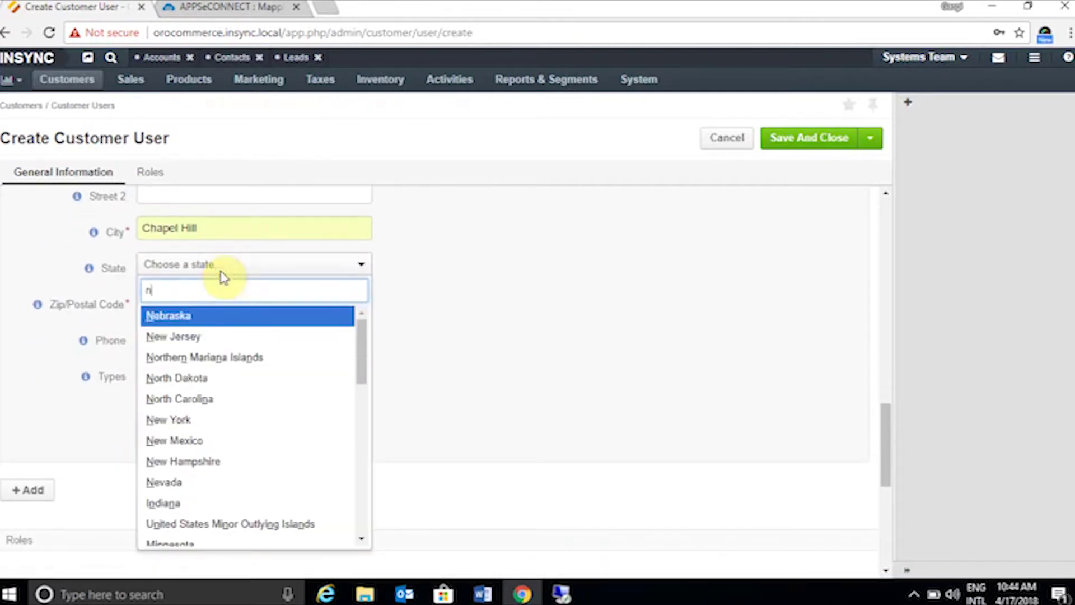
{"action": "type", "text": "c"}
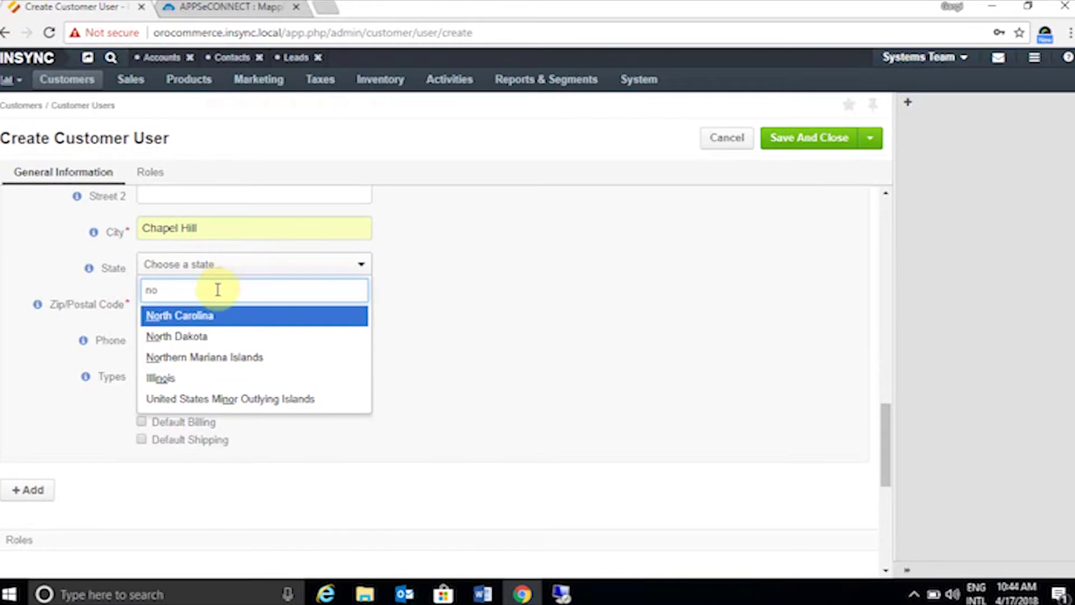
{"action": "left_click", "coordinate": [211, 317]}
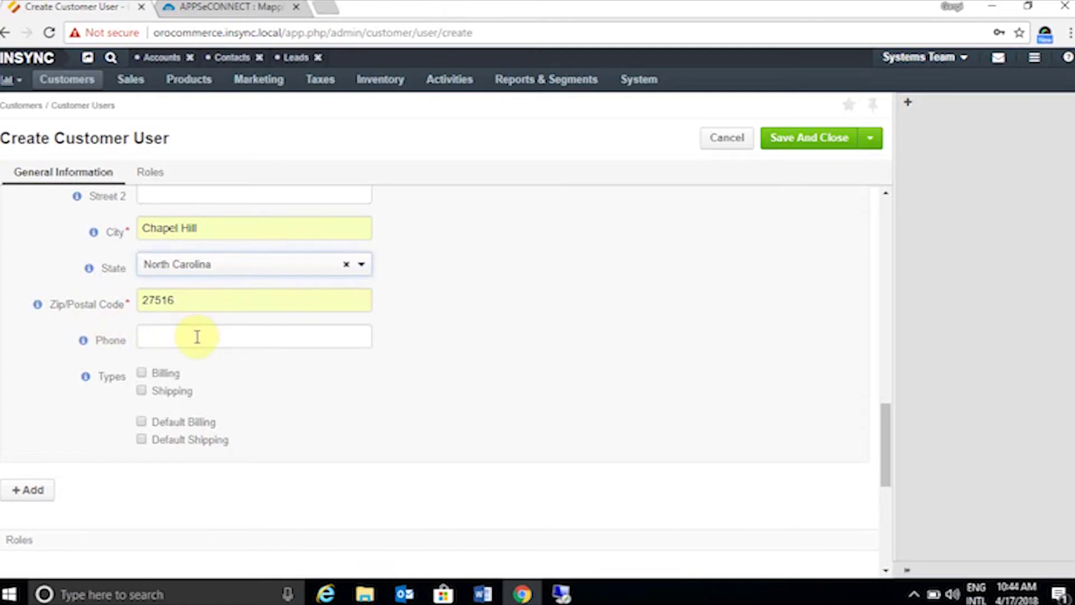
{"action": "left_click", "coordinate": [168, 329]}
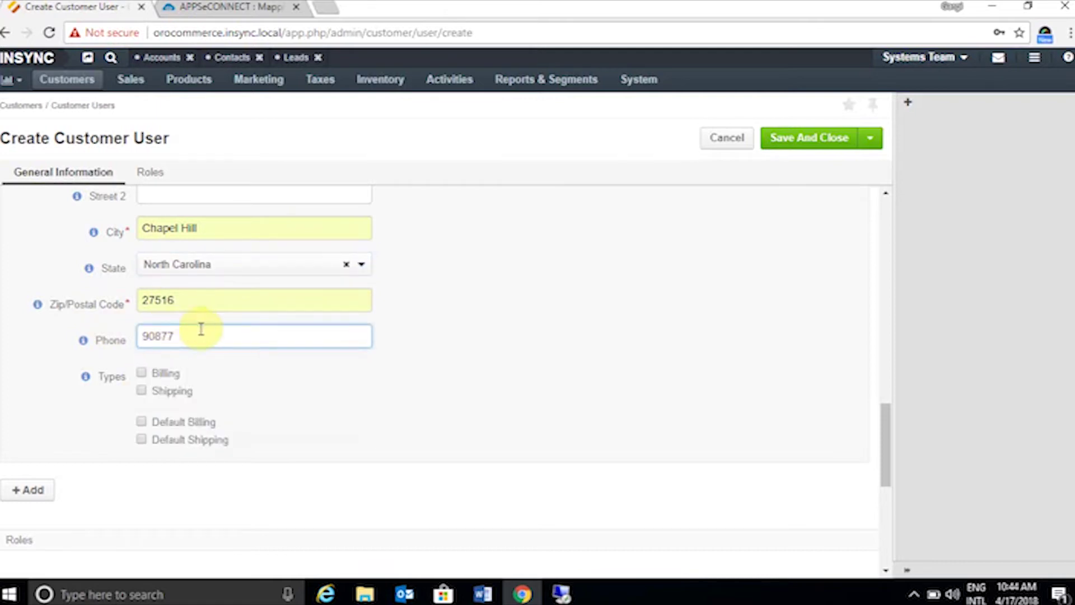
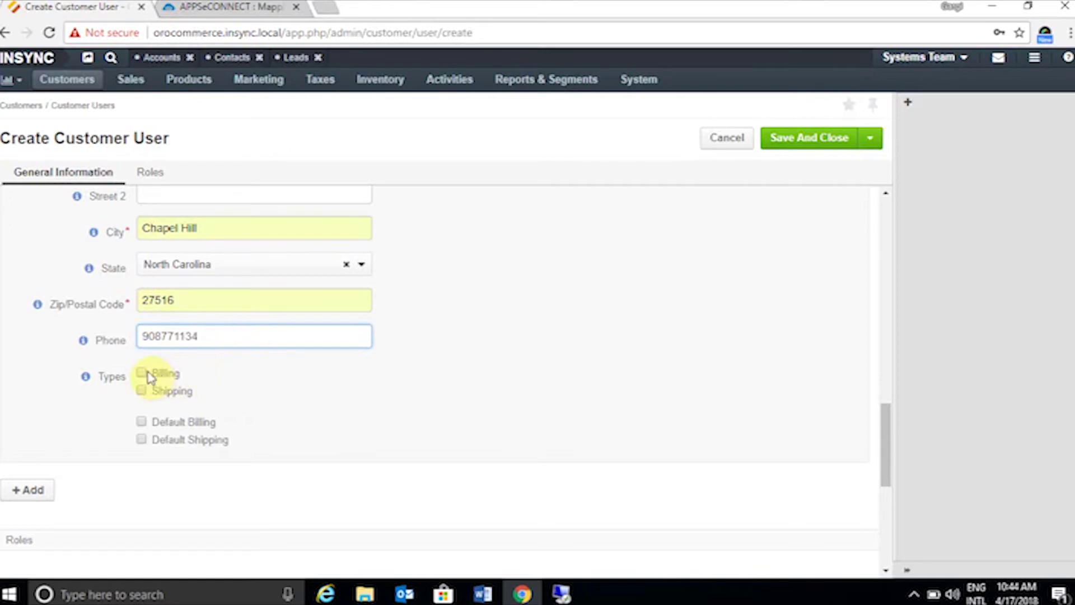
- Mark the address as Billing, Shipping, Default Billing and Default Shipping
{"action": "left_click", "coordinate": [143, 372]}
{"action": "left_click", "coordinate": [143, 390]}
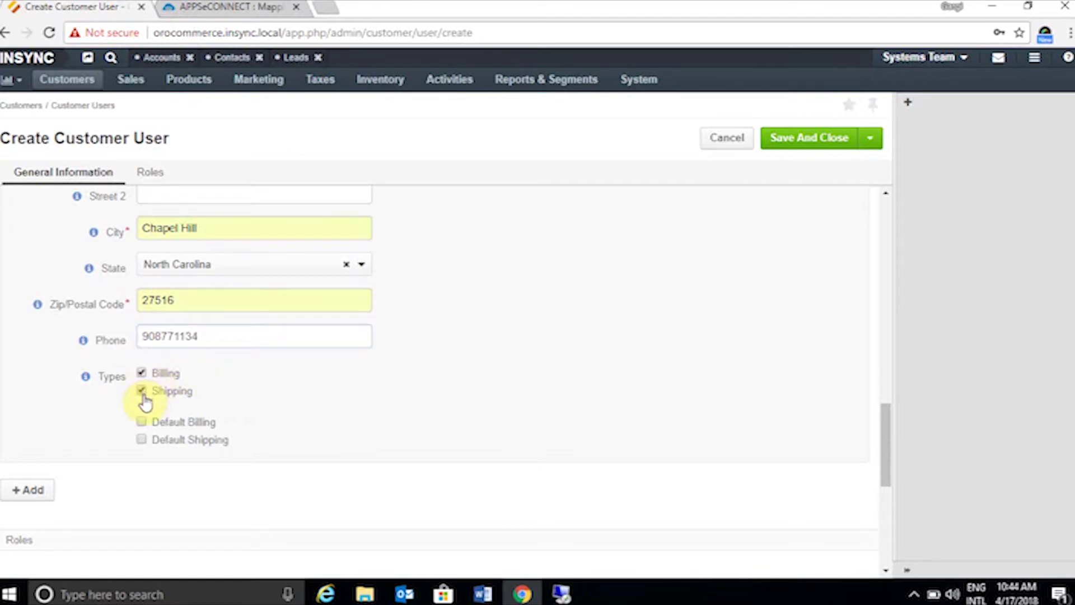
{"action": "left_click", "coordinate": [142, 422]}
{"action": "left_click", "coordinate": [150, 441]}
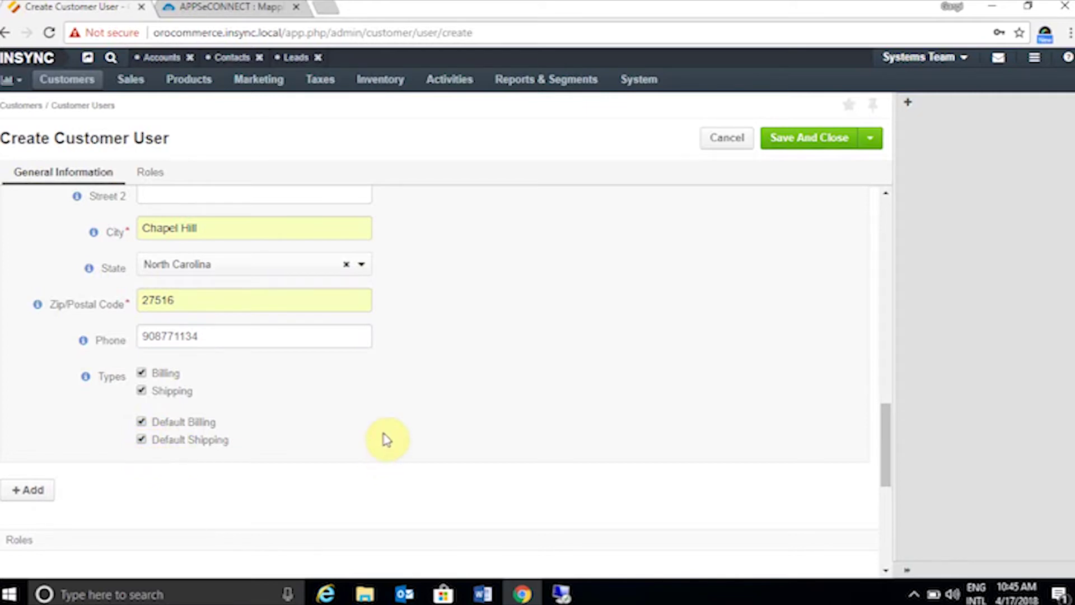
{"action": "scroll", "coordinate": [392, 438], "scroll_direction": "up", "scroll_amount": 12}
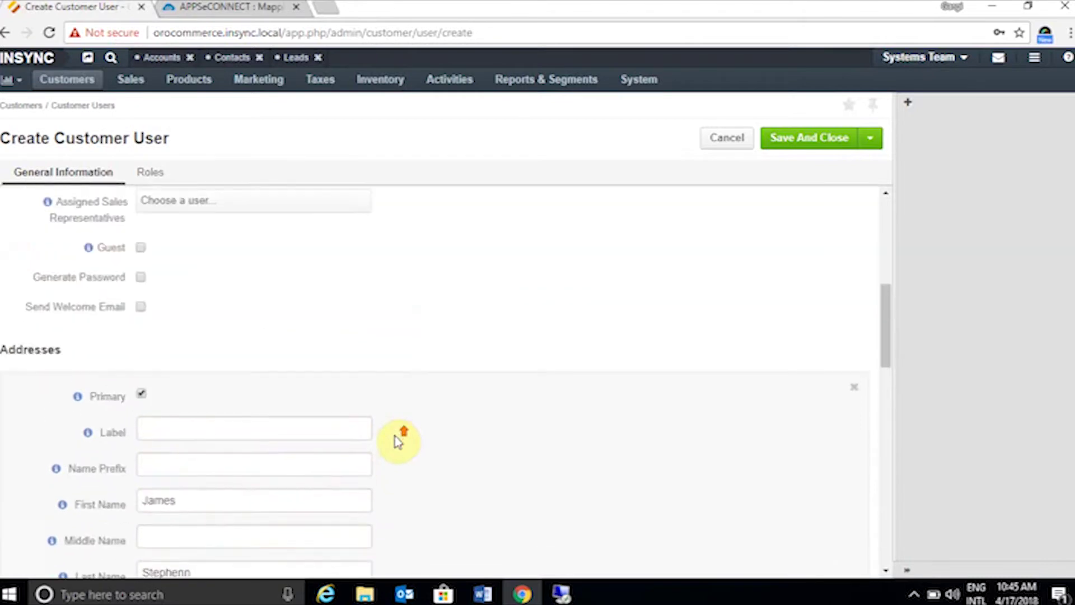
{"action": "scroll", "coordinate": [401, 439], "scroll_direction": "up", "scroll_amount": 3}
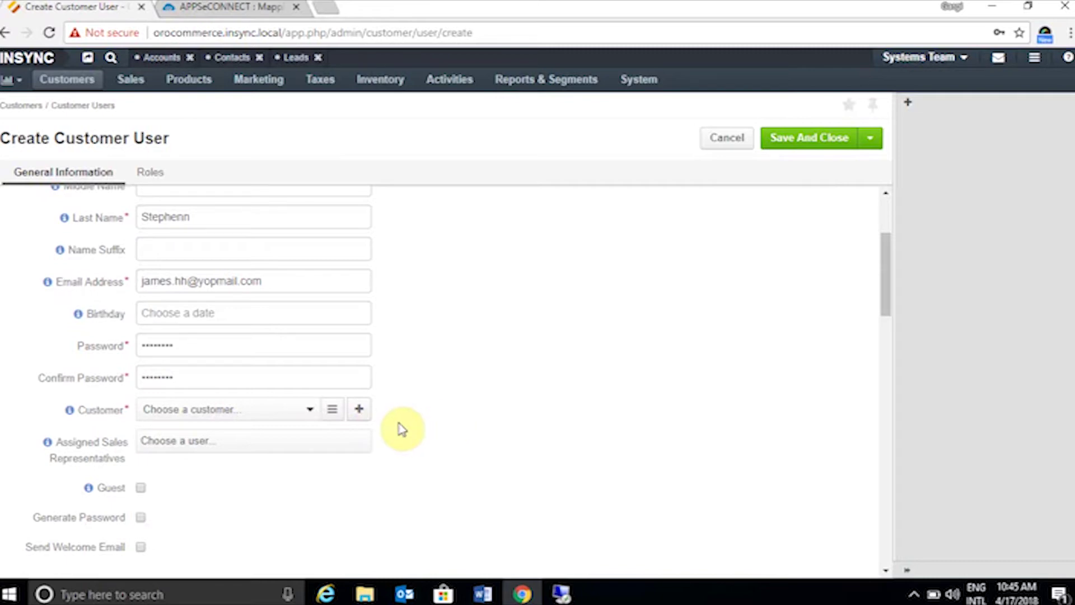
- Start a new customer for this user and enter the customer's full name
{"action": "left_click", "coordinate": [359, 409]}
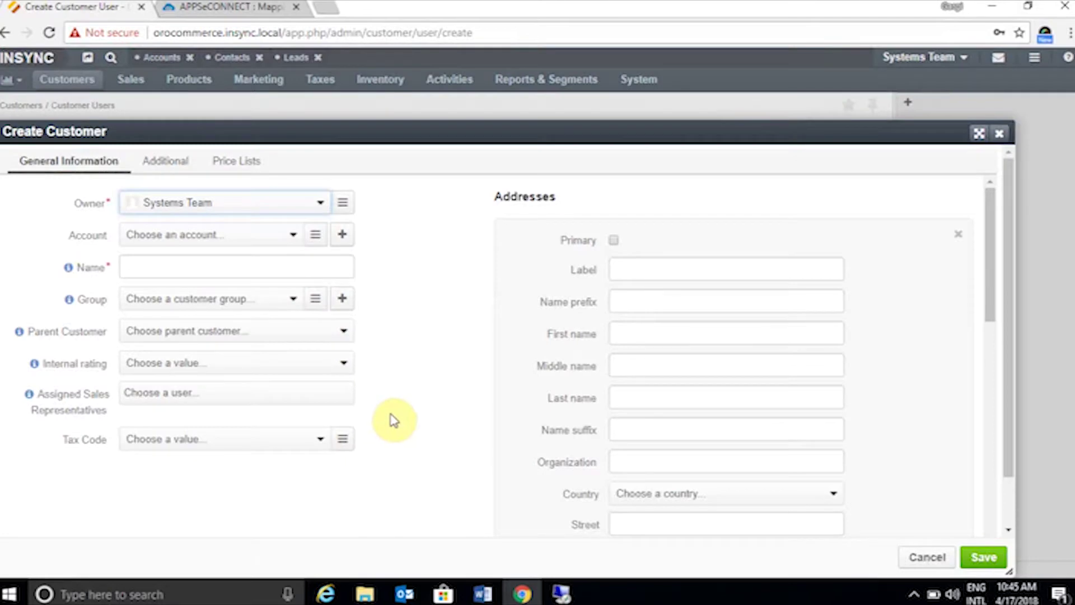
{"action": "left_click", "coordinate": [205, 260]}
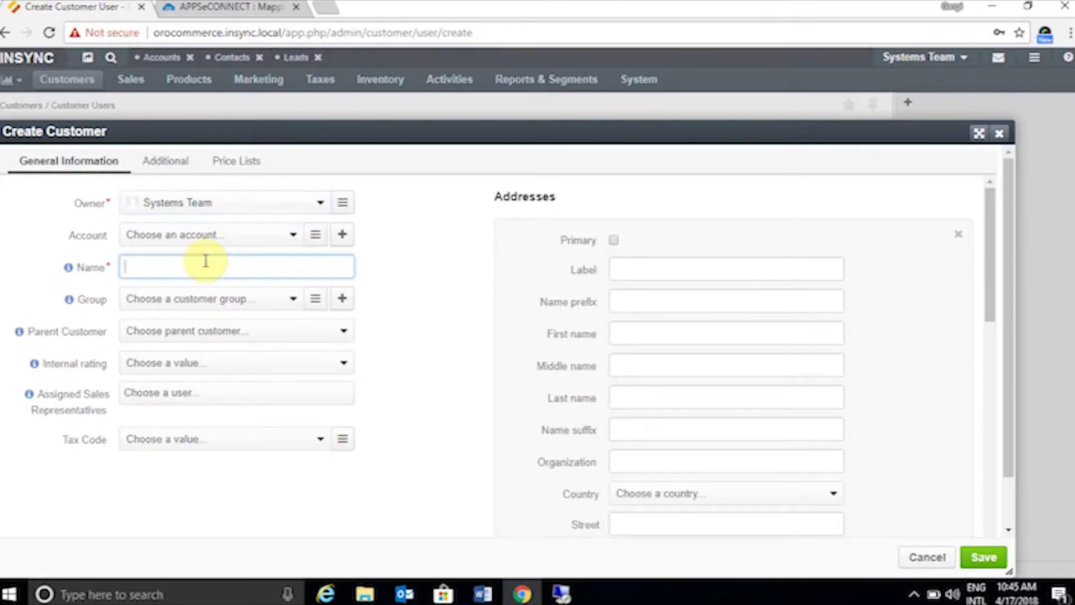
- Give the new customer tax code VAT, leaving the group empty, and save it
{"action": "left_click", "coordinate": [282, 302]}
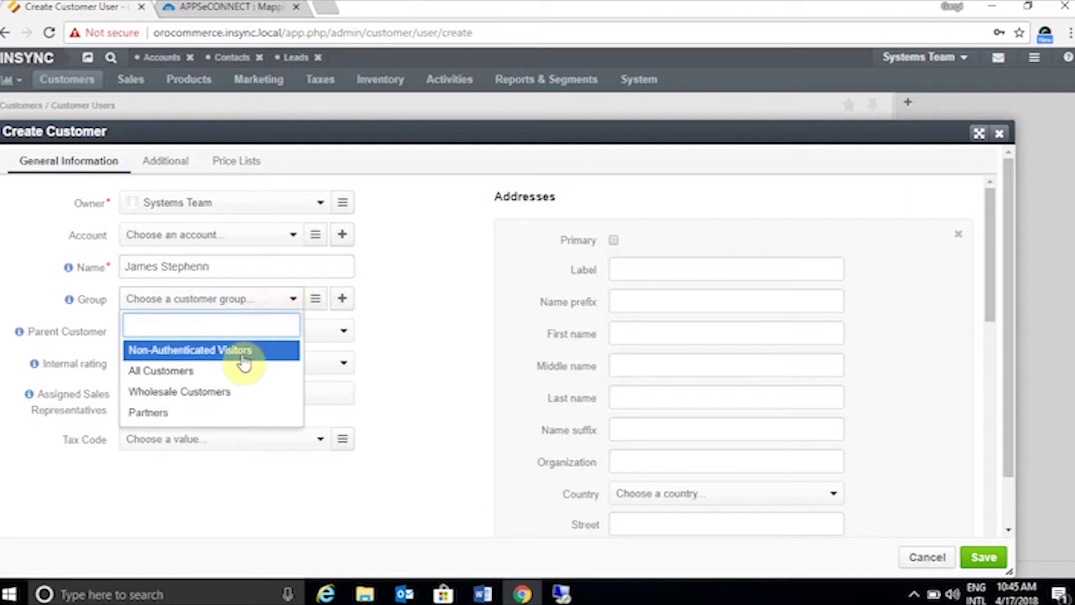
{"action": "left_click", "coordinate": [417, 350]}
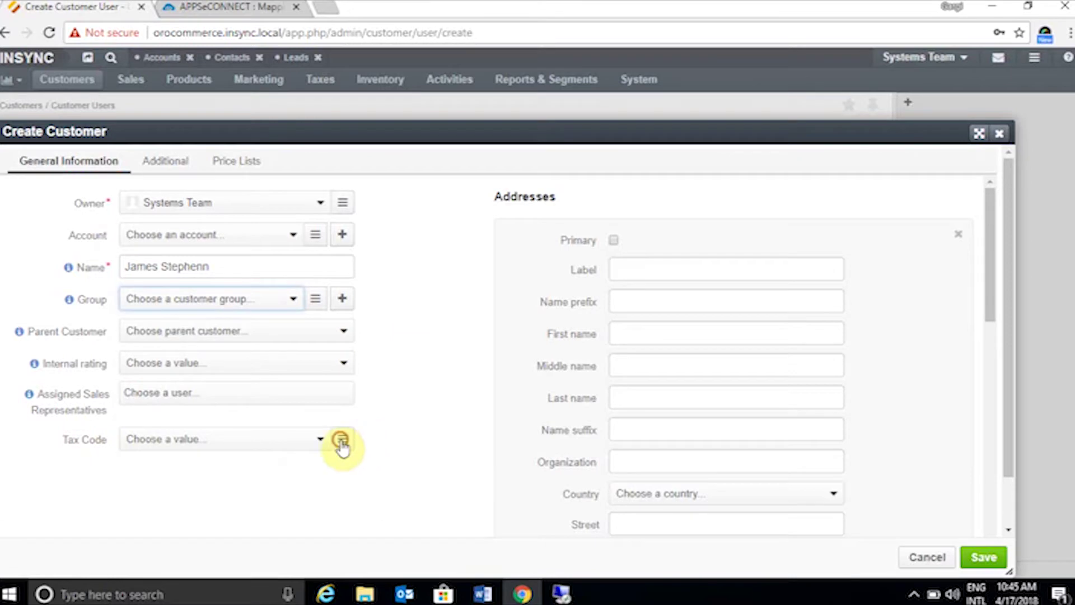
{"action": "left_click", "coordinate": [342, 442]}
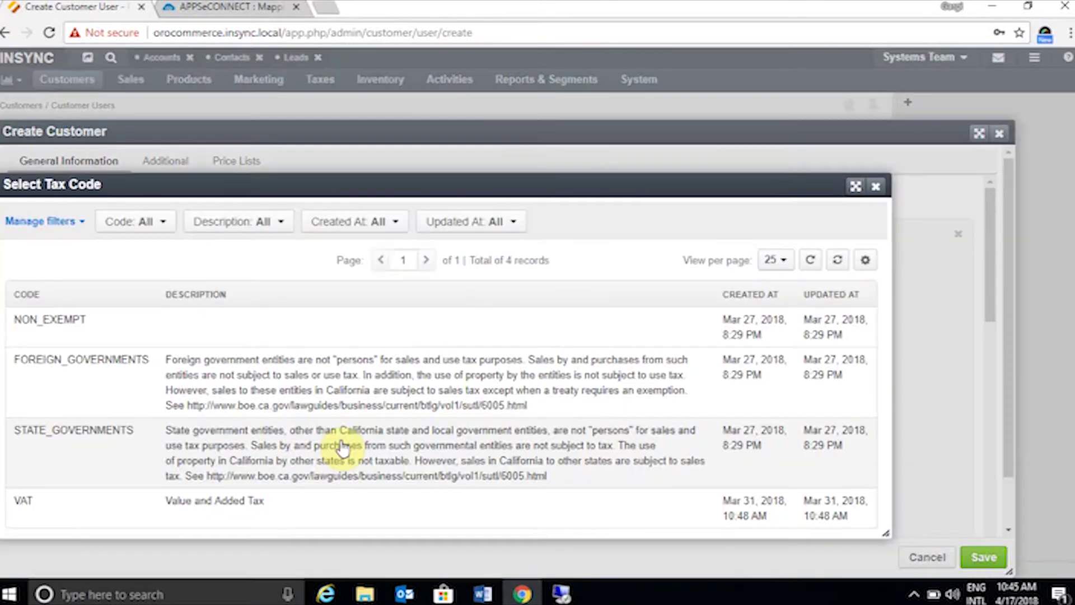
{"action": "left_click", "coordinate": [59, 505]}
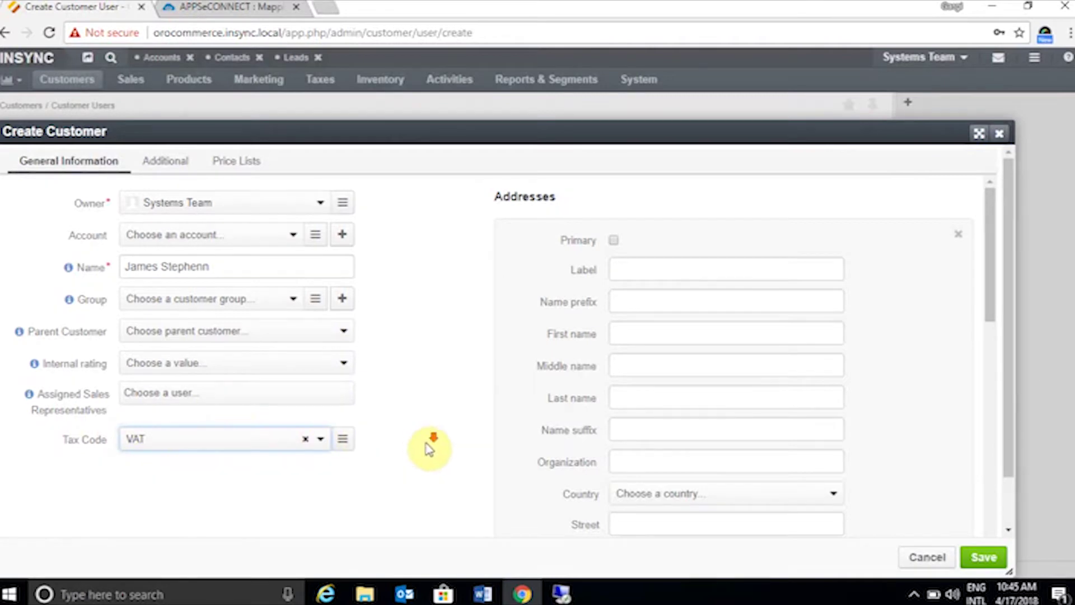
{"action": "scroll", "coordinate": [427, 446], "scroll_direction": "down", "scroll_amount": 3}
{"action": "left_click", "coordinate": [984, 557]}
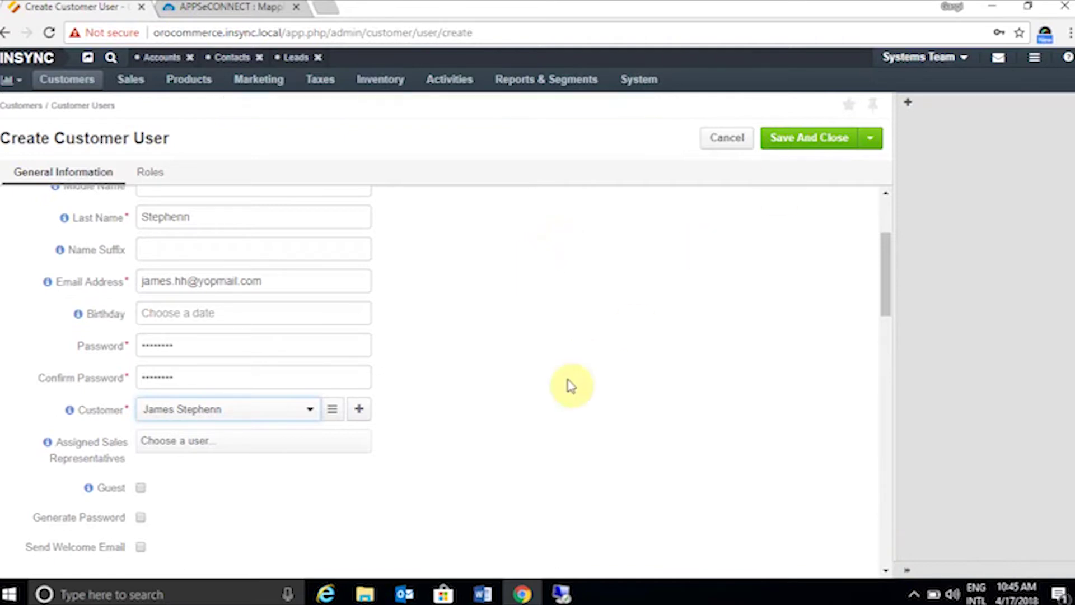
- Assign the Administrator (Predefined) role to the customer user
{"action": "scroll", "coordinate": [557, 420], "scroll_direction": "down", "scroll_amount": 4}
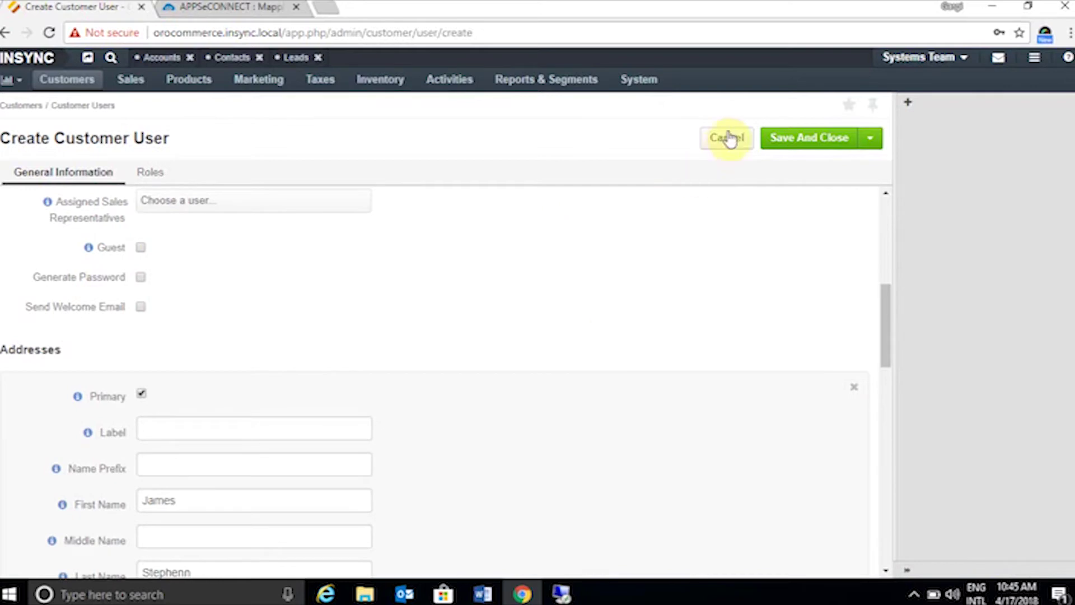
{"action": "left_click", "coordinate": [789, 144]}
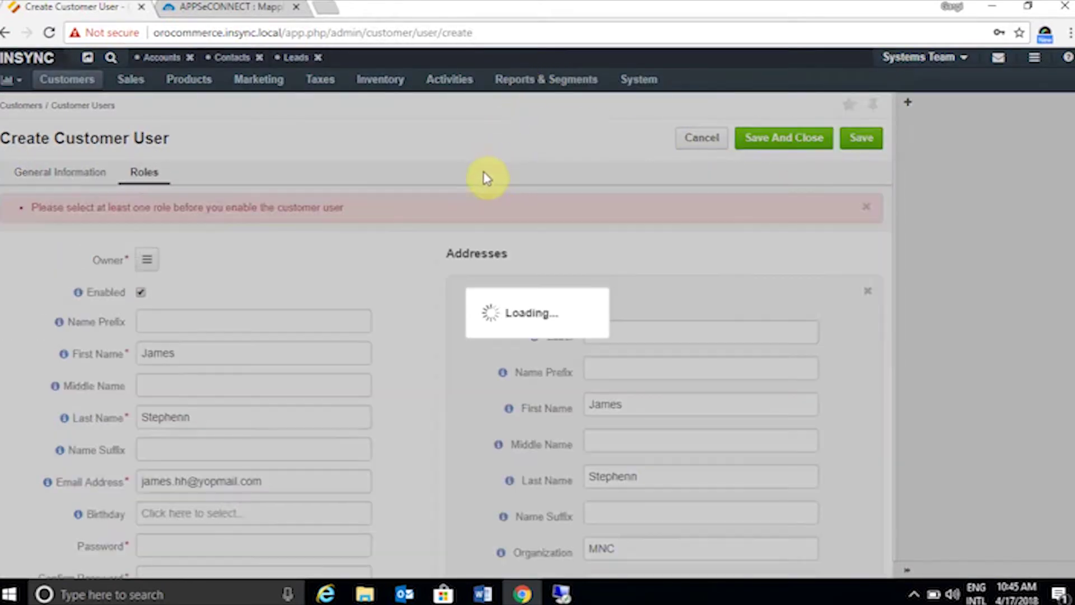
{"action": "scroll", "coordinate": [350, 347], "scroll_direction": "down", "scroll_amount": 20}
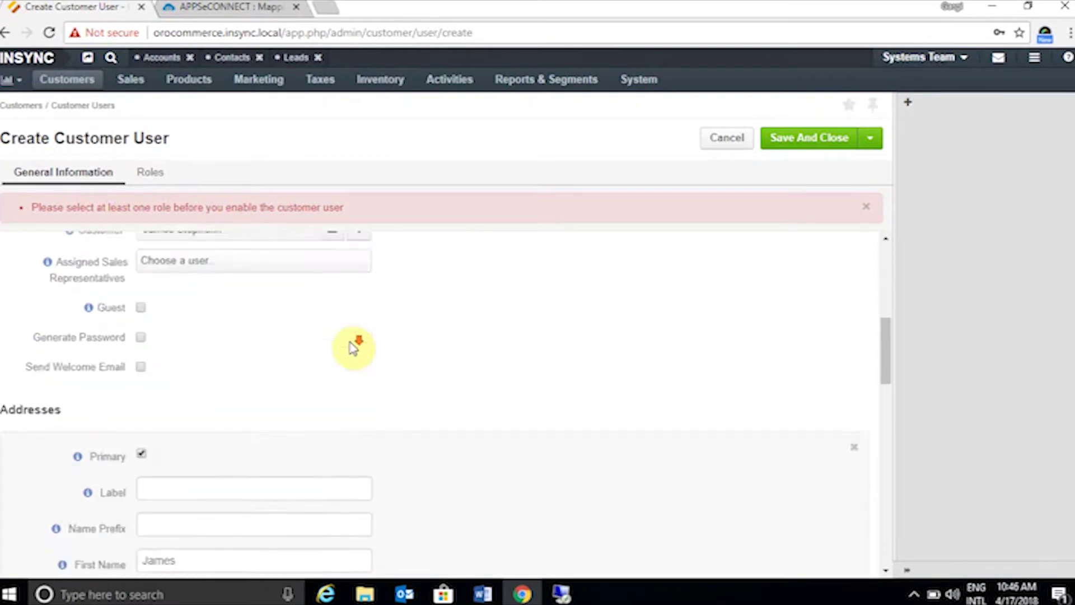
{"action": "scroll", "coordinate": [355, 351], "scroll_direction": "down", "scroll_amount": 2}
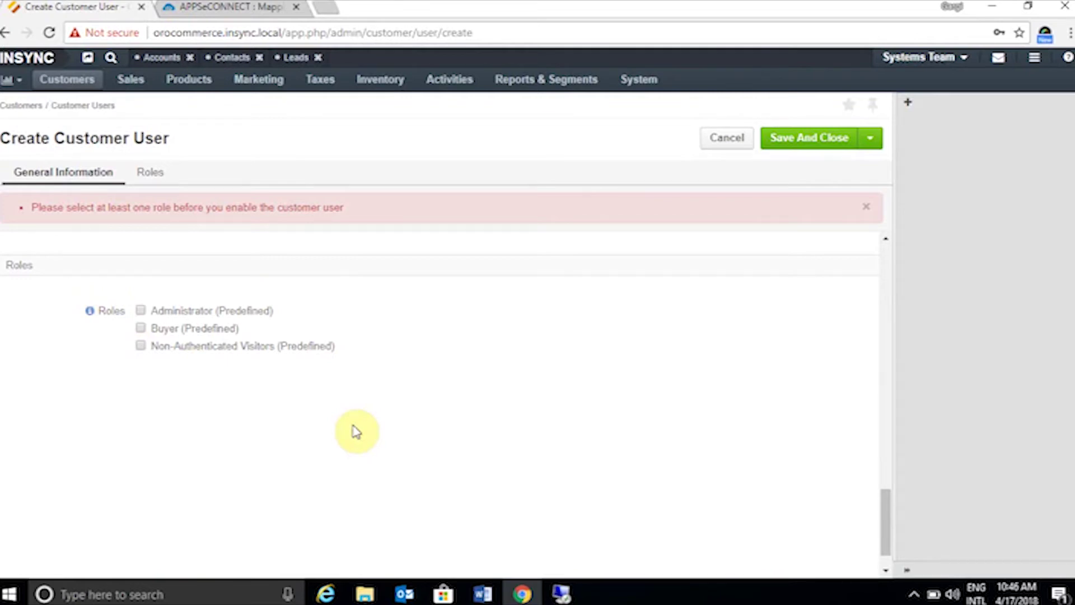
{"action": "left_click", "coordinate": [141, 311]}
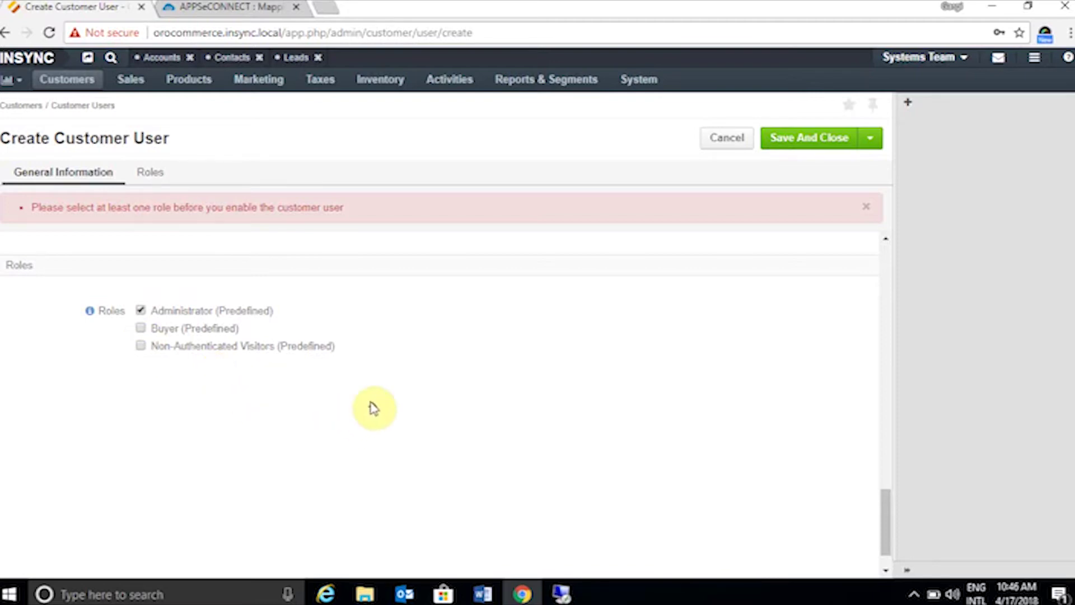
- Re-enter the password and its confirmation, then save and close the customer user
{"action": "scroll", "coordinate": [372, 408], "scroll_direction": "up", "scroll_amount": 5}
{"action": "scroll", "coordinate": [274, 433], "scroll_direction": "up", "scroll_amount": 5}
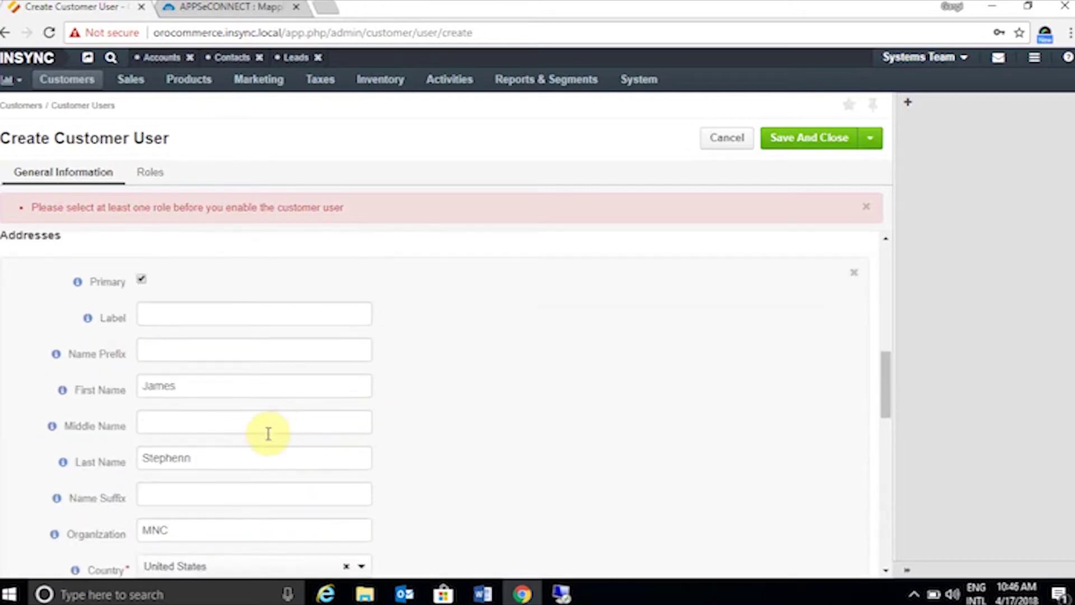
{"action": "scroll", "coordinate": [268, 432], "scroll_direction": "down", "scroll_amount": 1}
{"action": "left_click", "coordinate": [773, 140]}
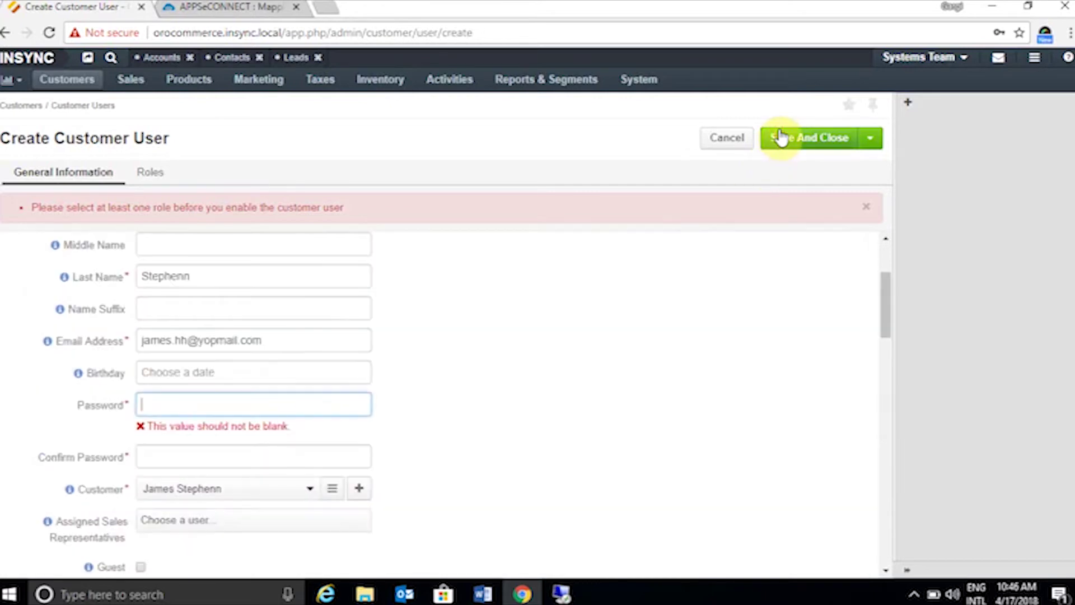
{"action": "type", "text": "12345678"}
{"action": "left_click", "coordinate": [230, 434]}
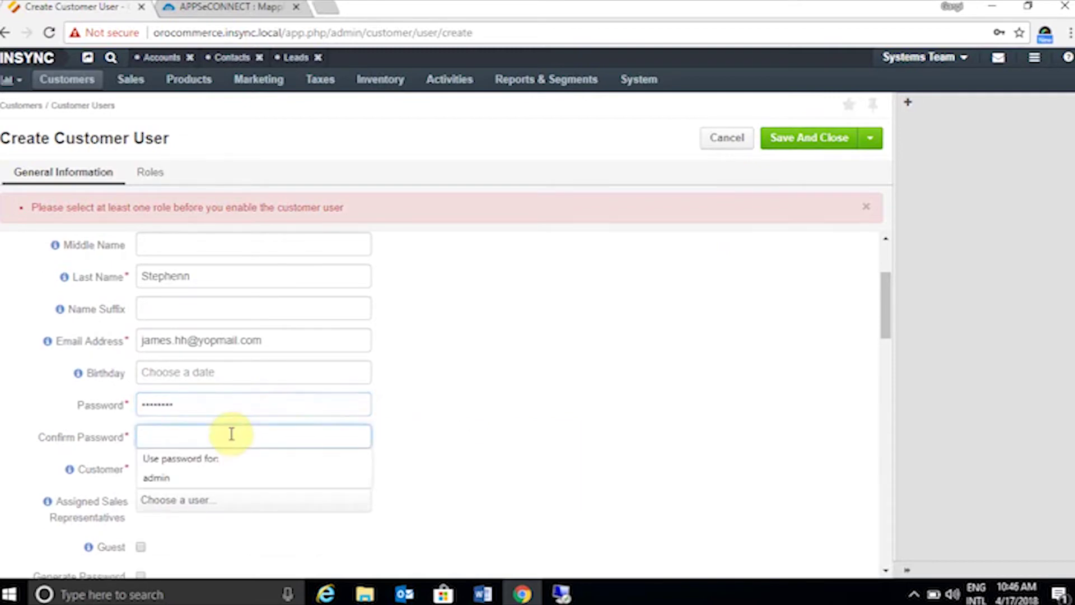
{"action": "type", "text": "12345678"}
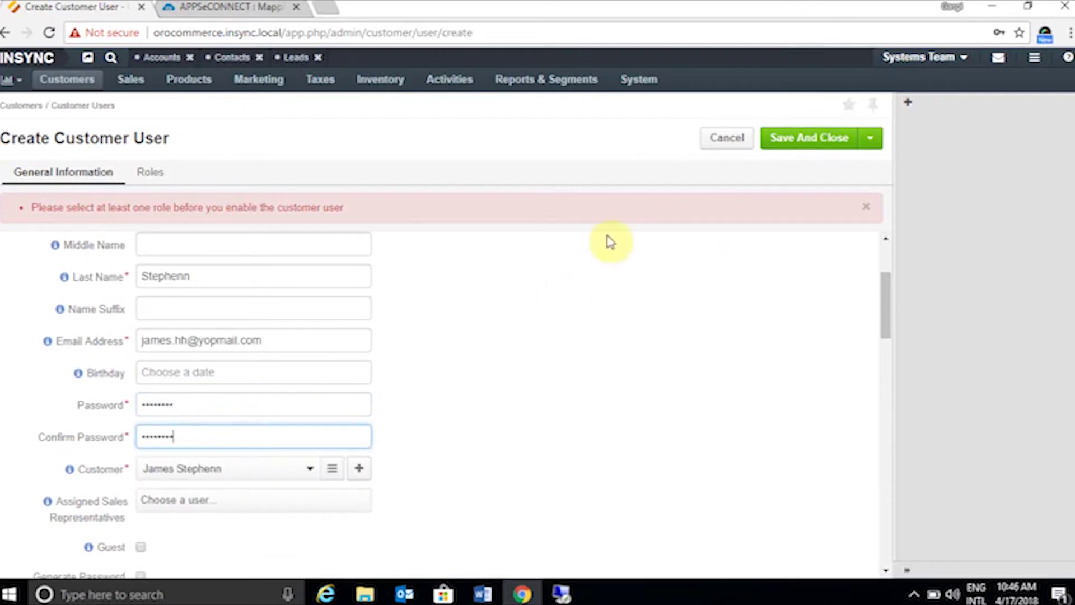
{"action": "left_click", "coordinate": [819, 137]}
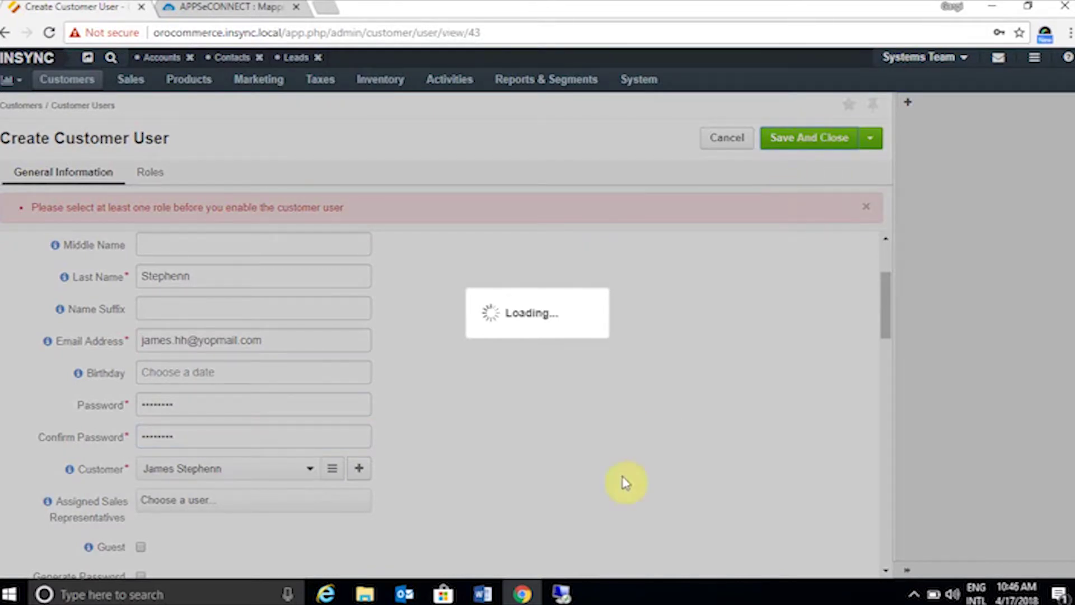
- Bring up the SAP Business One session, close its Welcome window, and minimize it
{"action": "mouse_move", "coordinate": [562, 592]}
{"action": "left_click", "coordinate": [563, 555]}
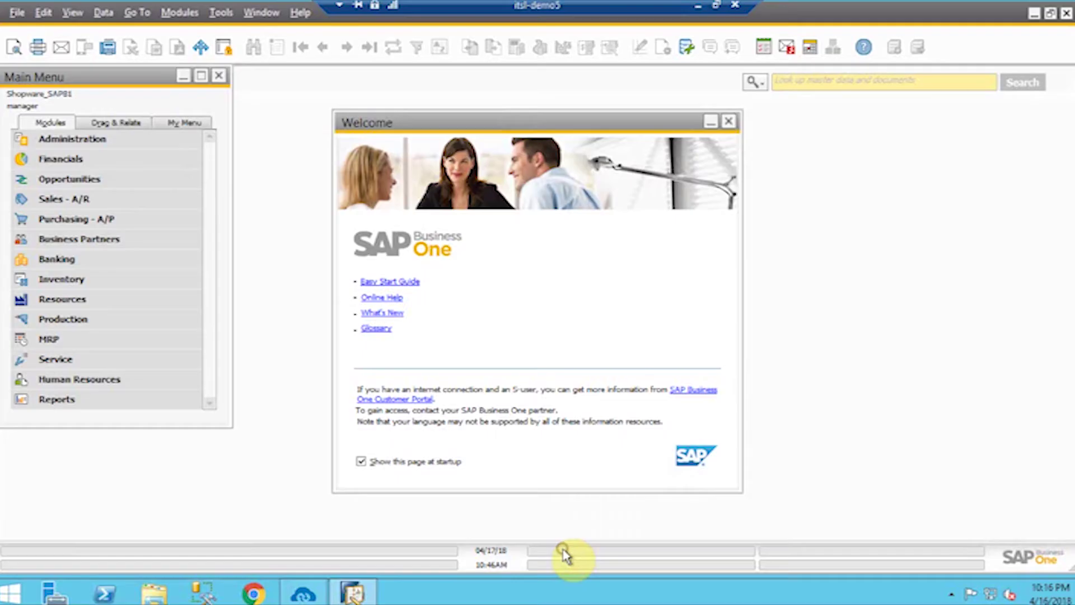
{"action": "left_click", "coordinate": [728, 122]}
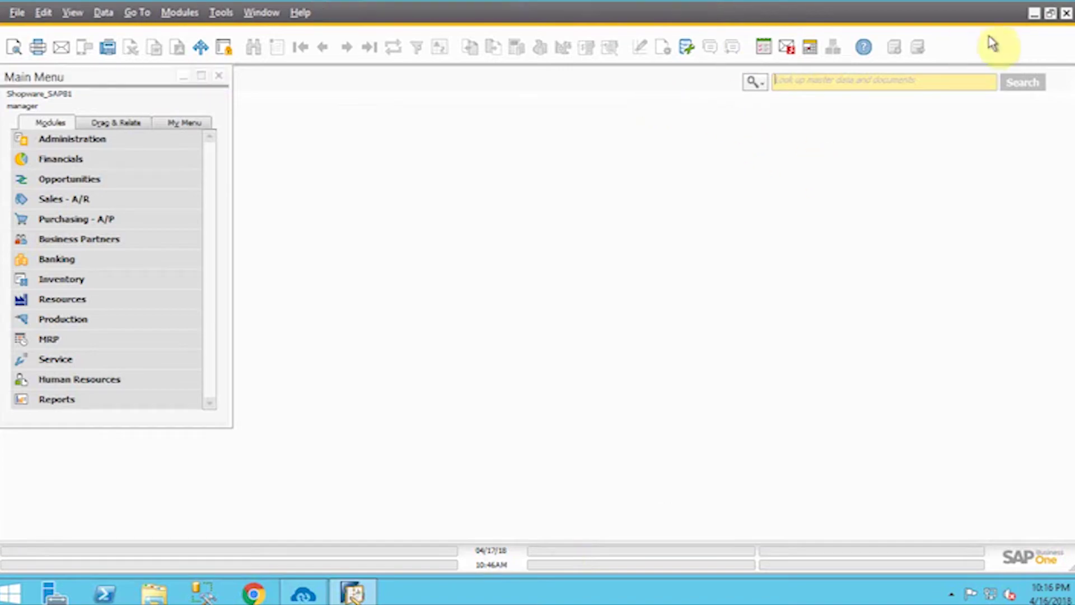
{"action": "left_click", "coordinate": [1035, 13]}
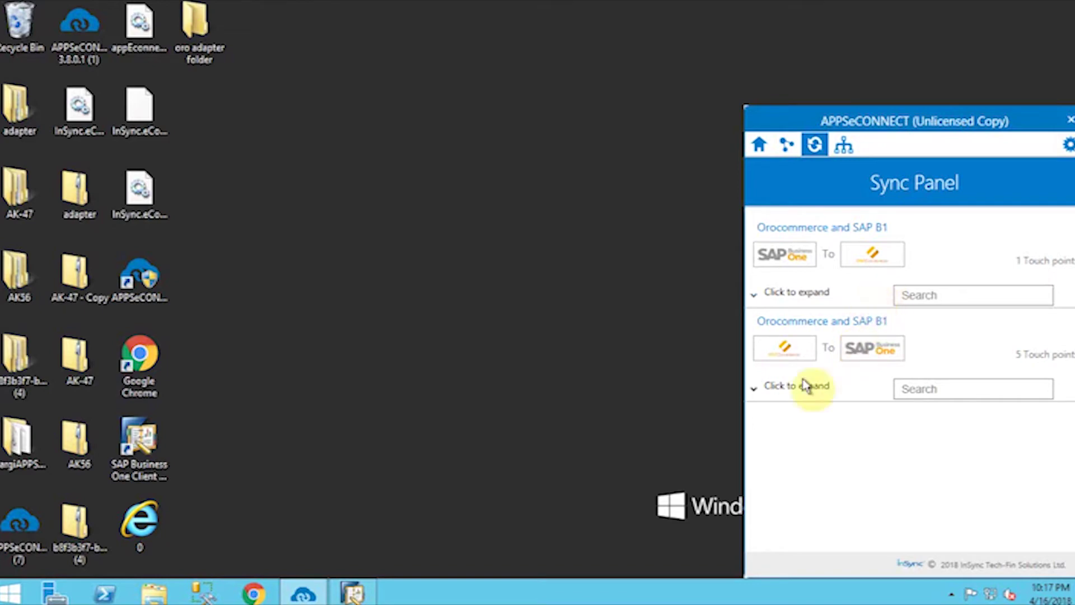
- Run the OroCommerce-to-SAP B1 Business Partner Add sync, then expand Business Partners in SAP Business One
{"action": "left_click", "coordinate": [756, 391]}
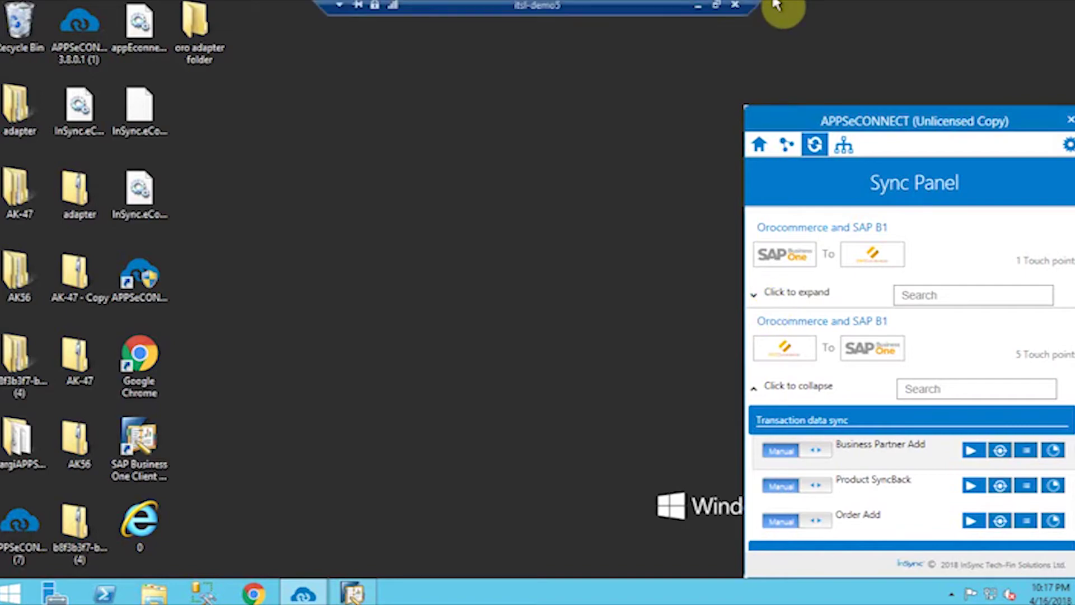
{"action": "left_click", "coordinate": [697, 6]}
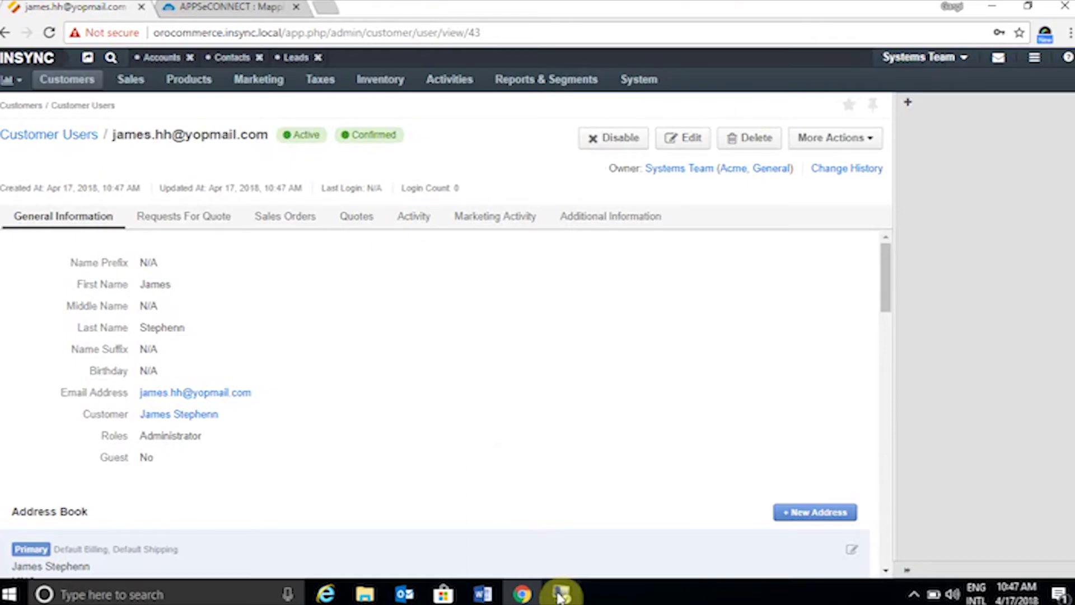
{"action": "mouse_move", "coordinate": [562, 593]}
{"action": "left_click", "coordinate": [542, 539]}
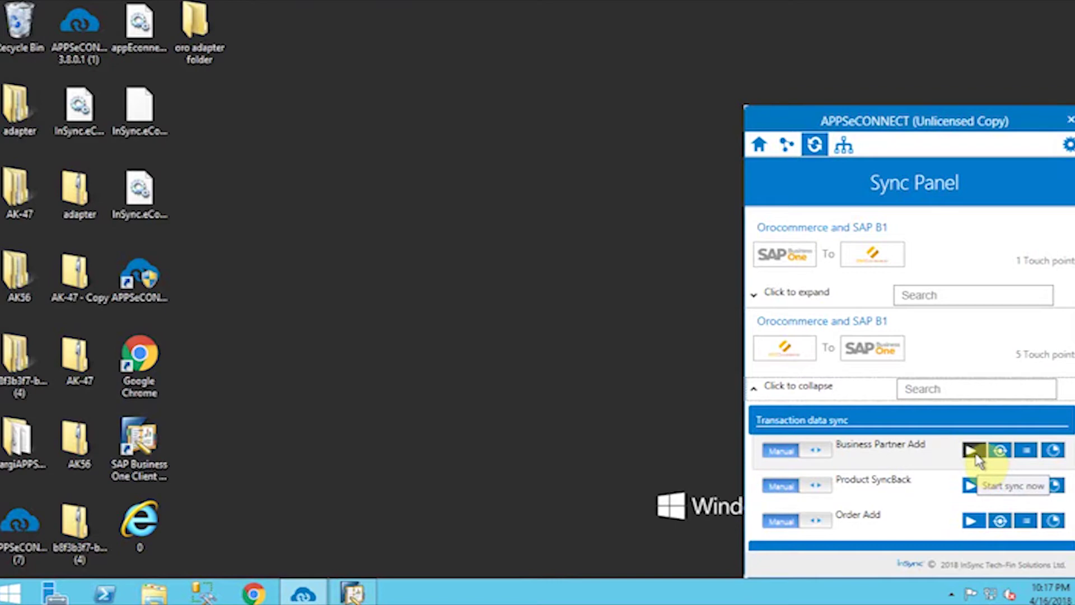
{"action": "left_click", "coordinate": [974, 452]}
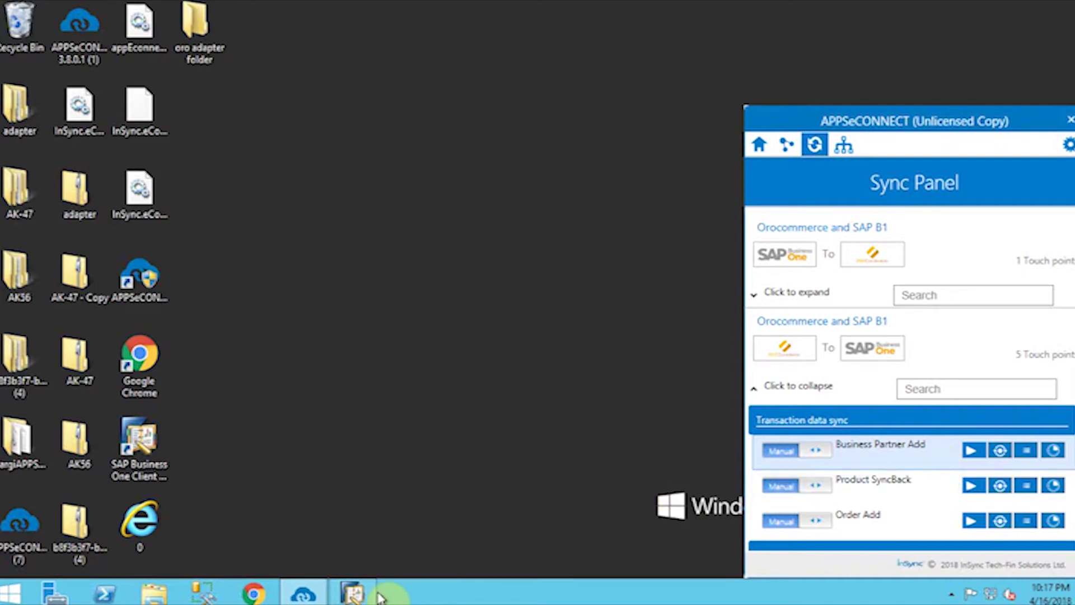
{"action": "left_click", "coordinate": [353, 594]}
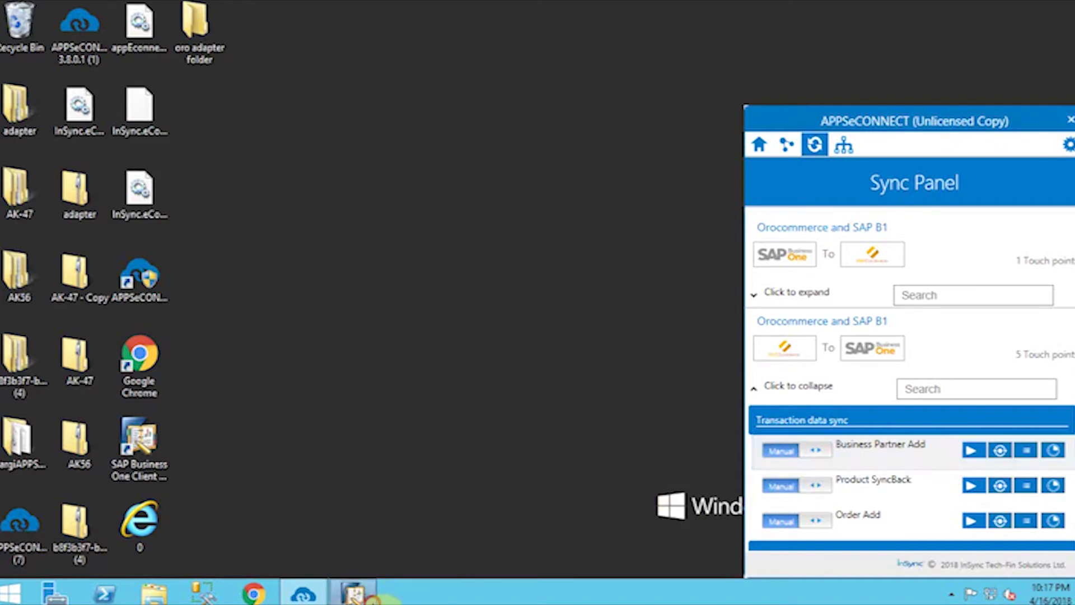
{"action": "left_click", "coordinate": [140, 242]}
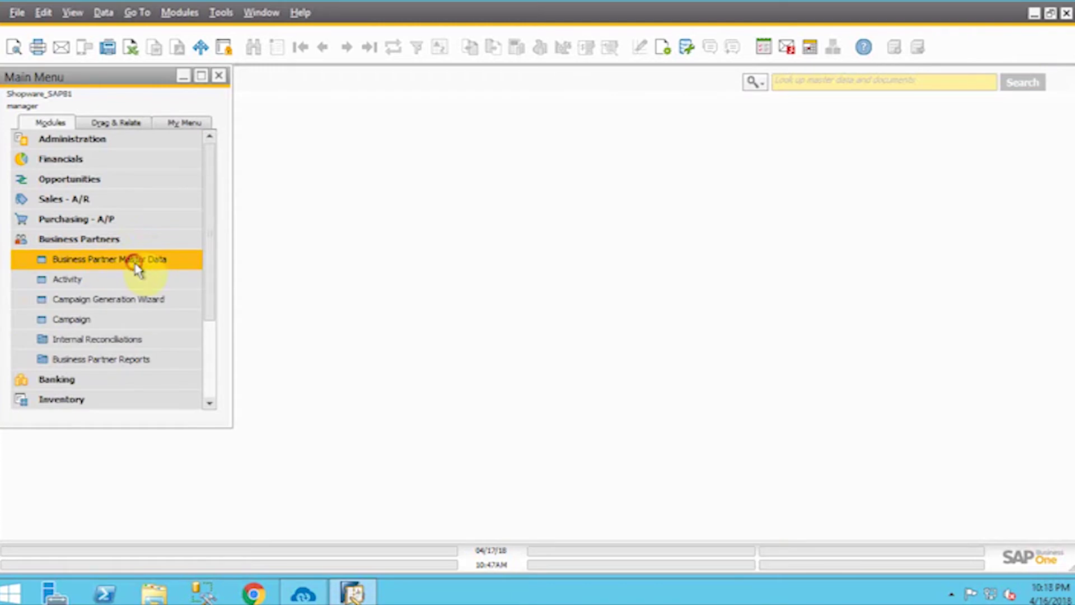
{"action": "left_click", "coordinate": [136, 266]}
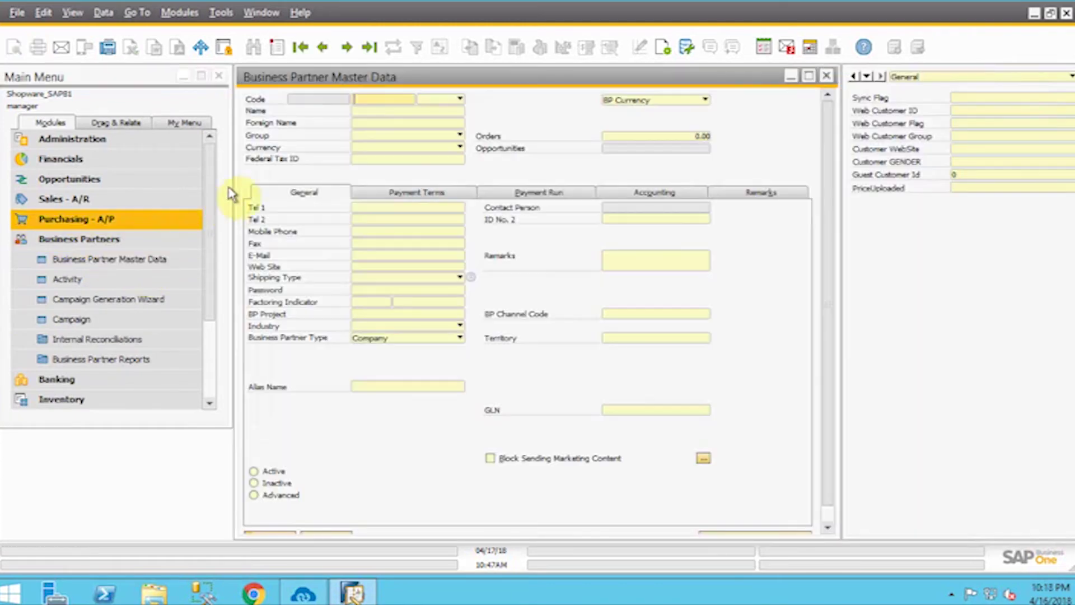
{"action": "left_click", "coordinate": [383, 111]}
{"action": "type", "text": "James"}
{"action": "key", "text": "Return"}
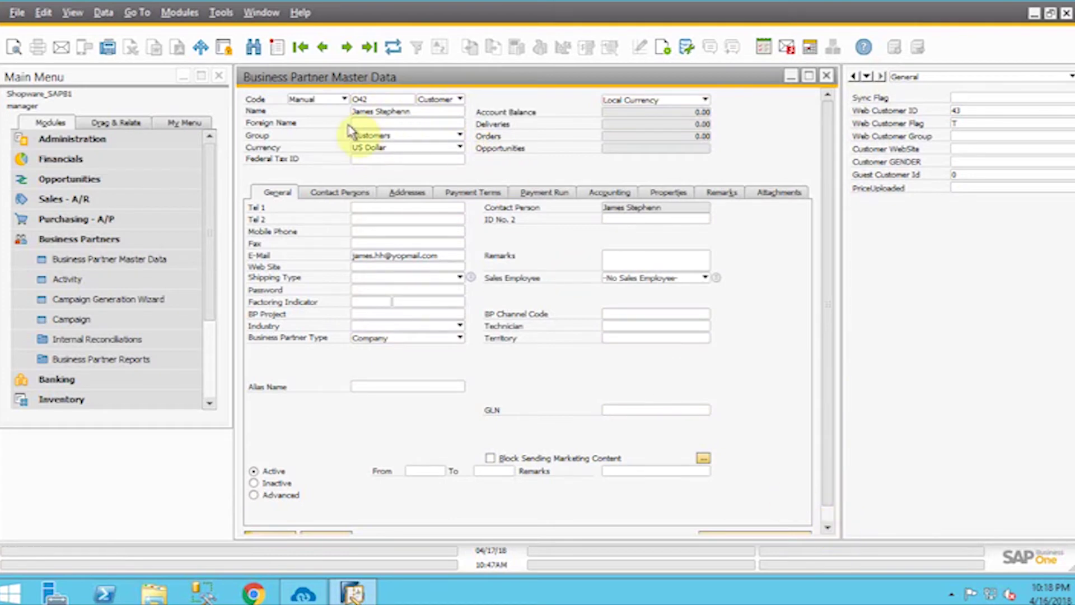
{"action": "left_click", "coordinate": [416, 190]}
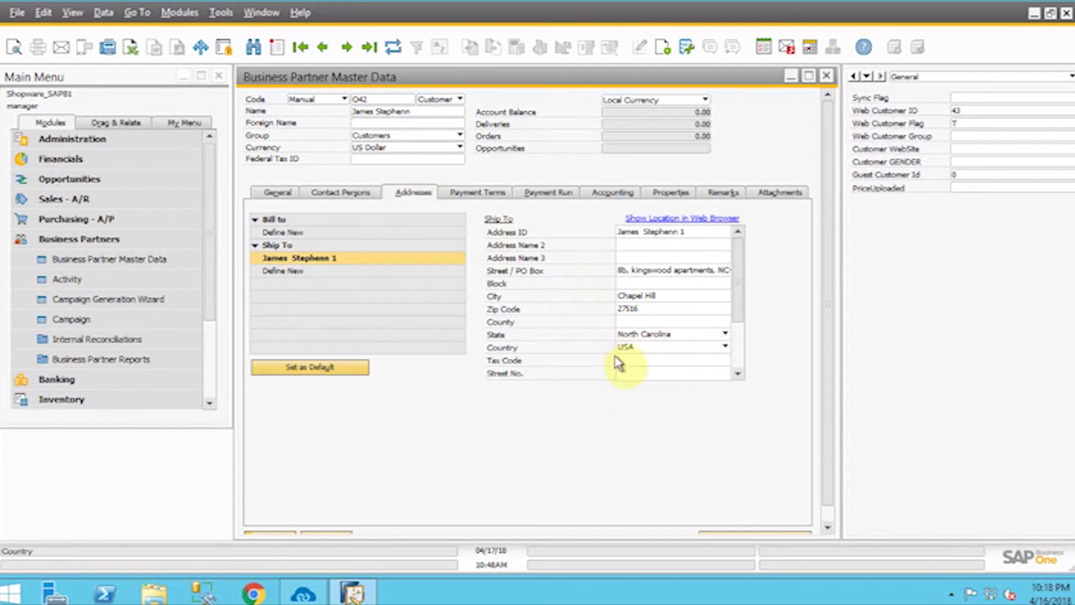
{"action": "left_click", "coordinate": [277, 193]}
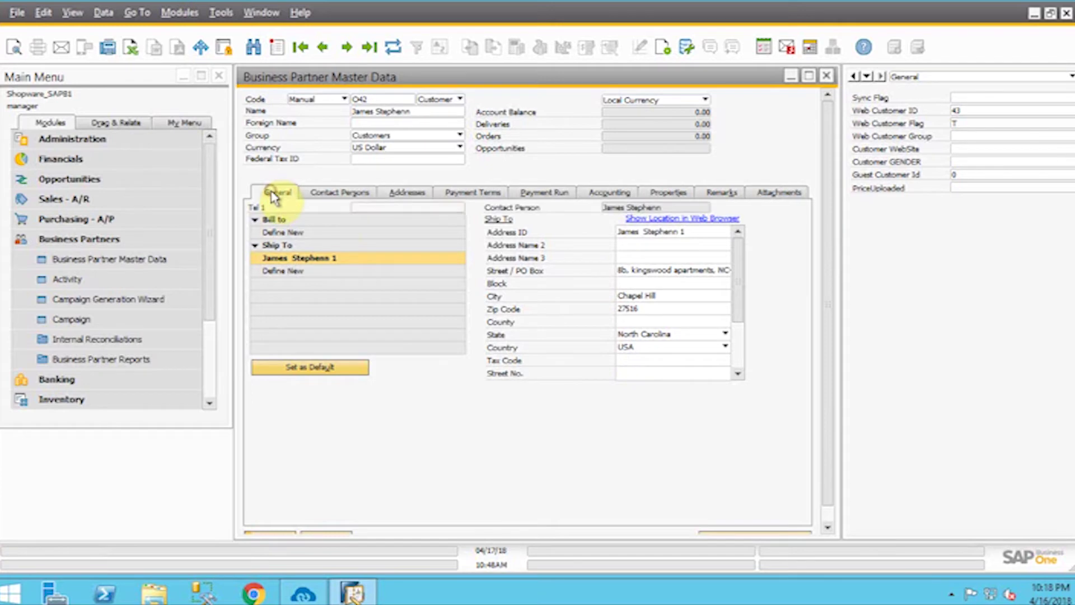
{"action": "left_click", "coordinate": [825, 77]}
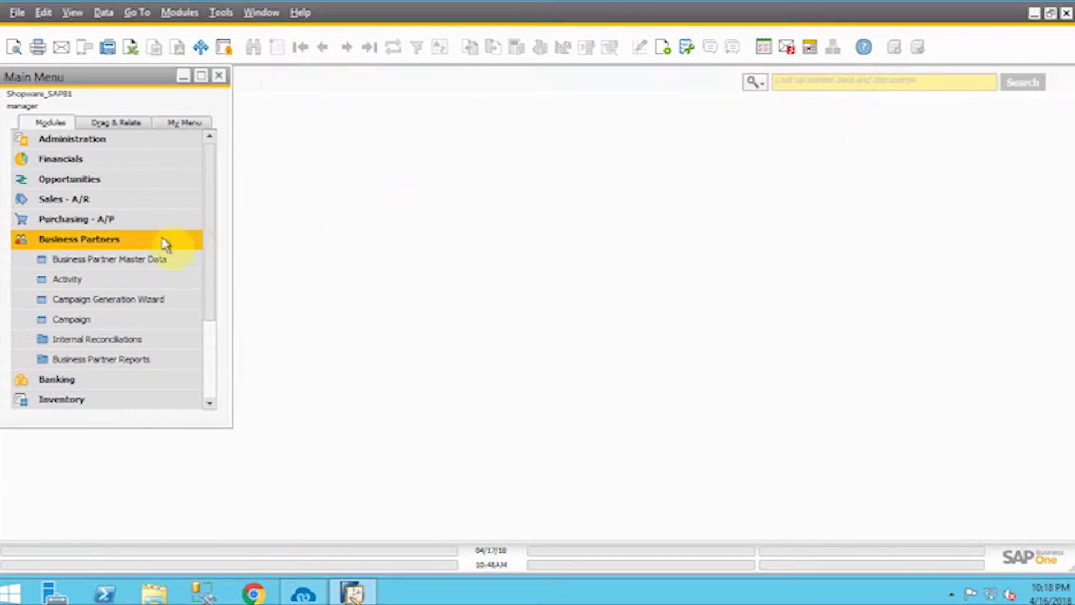
- Open Item Master Data in Add mode and enter description Pens with unit price 10
{"action": "left_click", "coordinate": [163, 241]}
{"action": "left_click", "coordinate": [96, 283]}
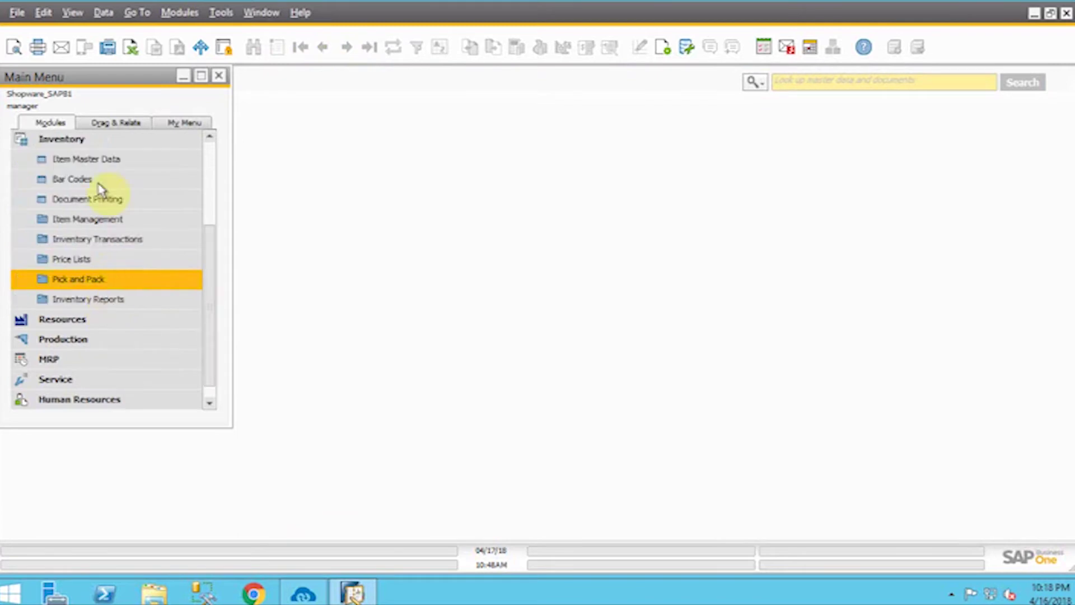
{"action": "left_click", "coordinate": [101, 165]}
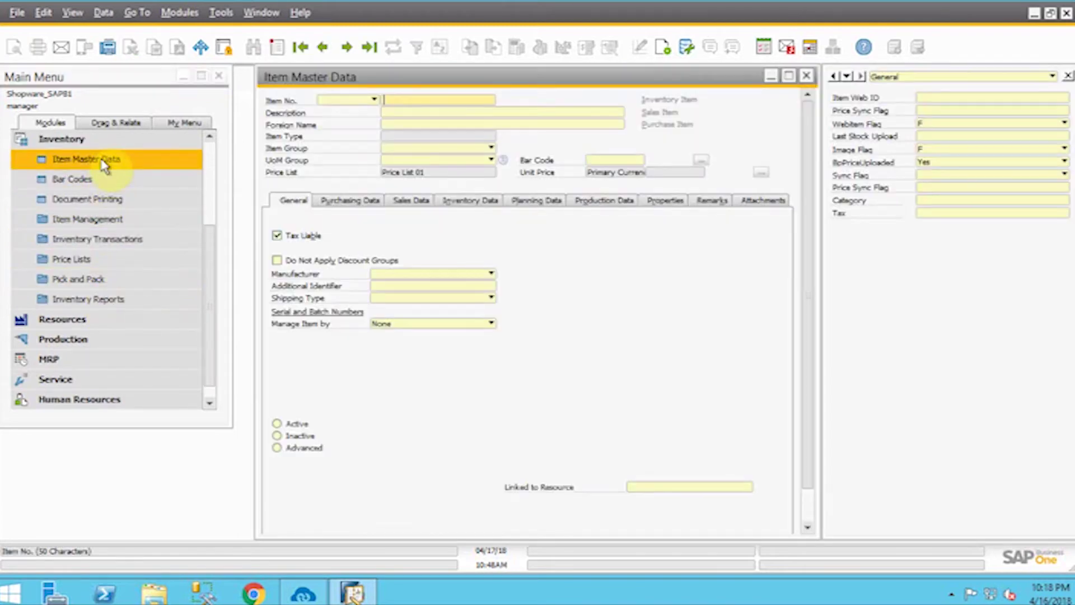
{"action": "left_click", "coordinate": [277, 47]}
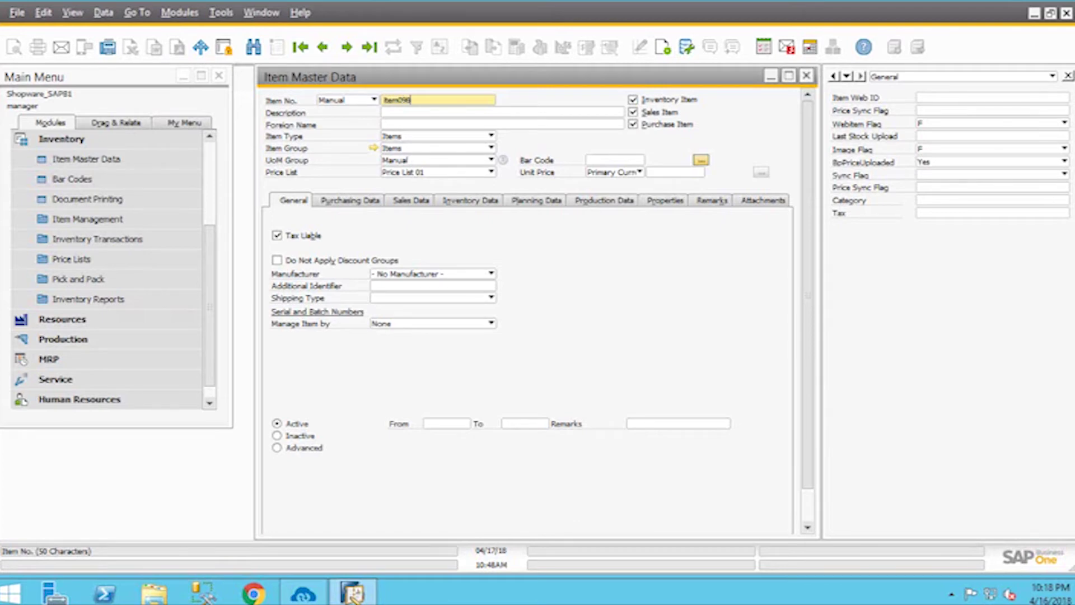
{"action": "left_click", "coordinate": [401, 111]}
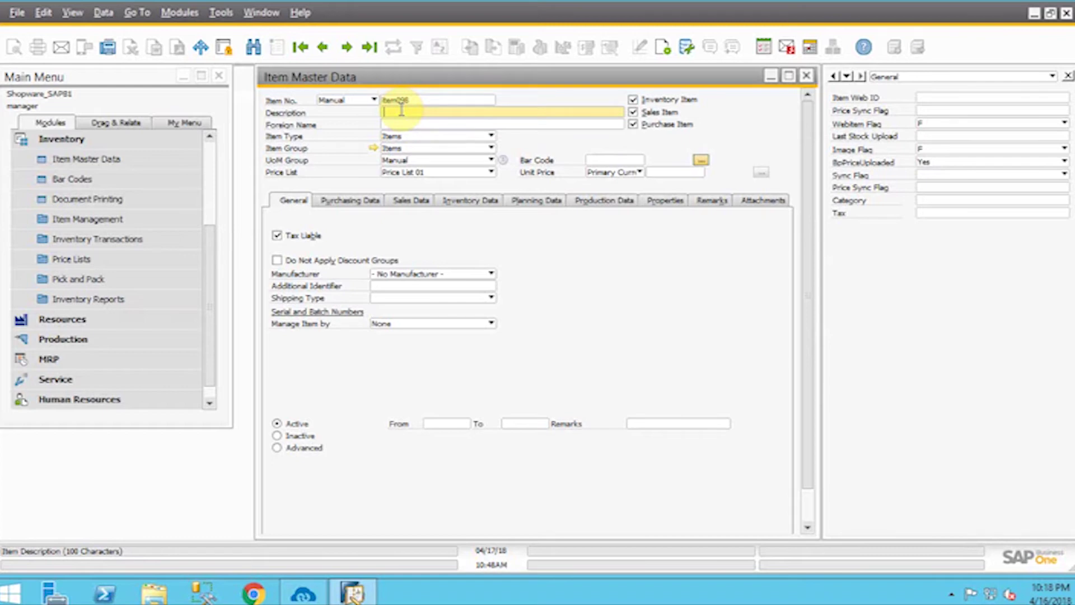
{"action": "type", "text": "Pens"}
{"action": "left_click", "coordinate": [661, 172]}
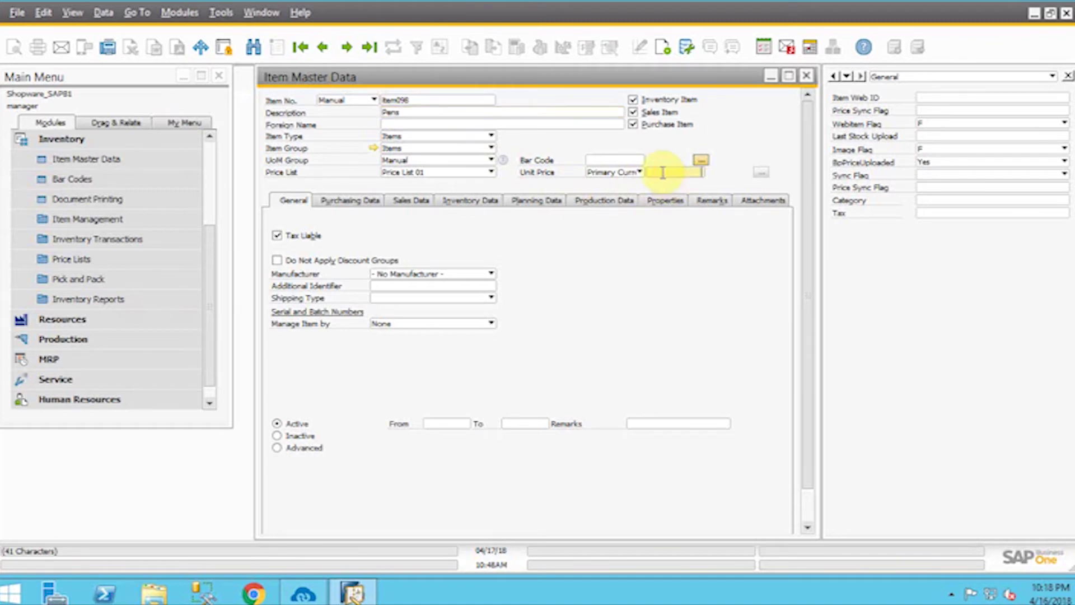
{"action": "type", "text": "10"}
{"action": "left_click", "coordinate": [419, 202]}
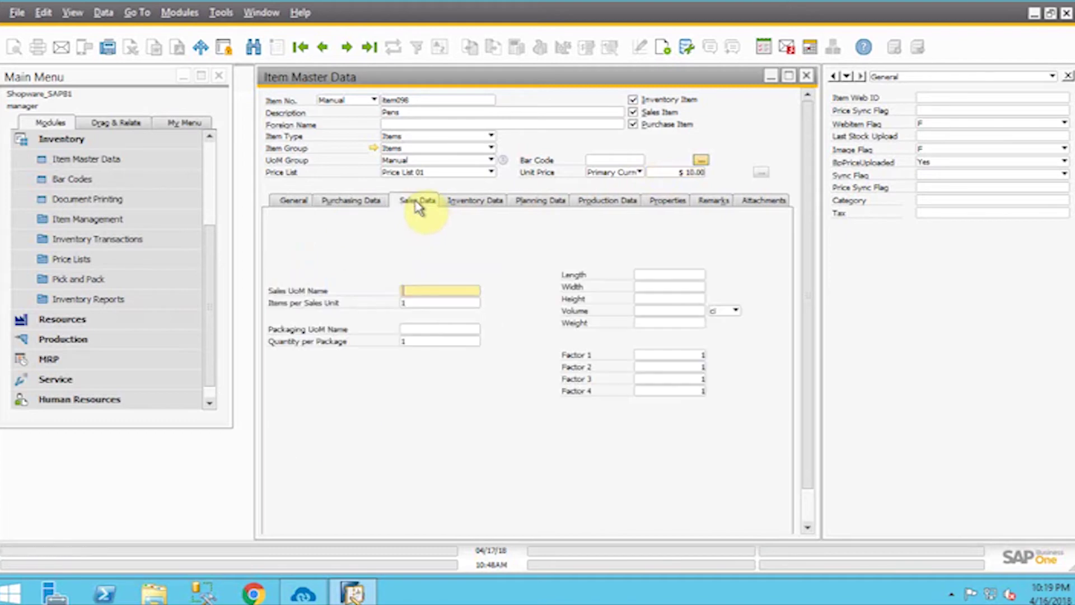
- Enter weight 14 and the remark 'Stationary' for the Pens item
{"action": "left_click", "coordinate": [674, 323]}
{"action": "type", "text": "14"}
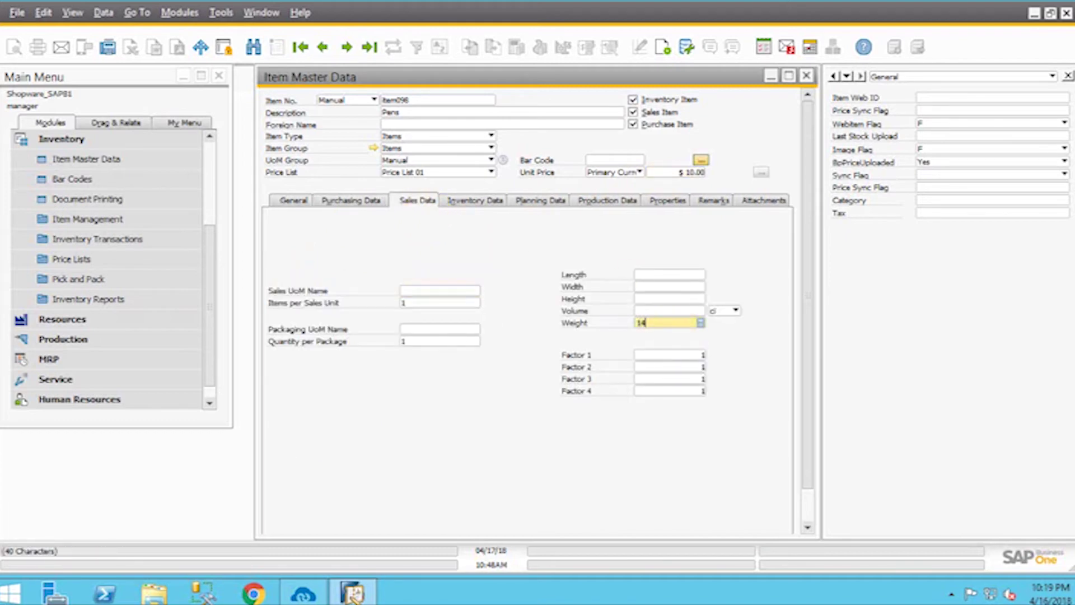
{"action": "left_click", "coordinate": [717, 202]}
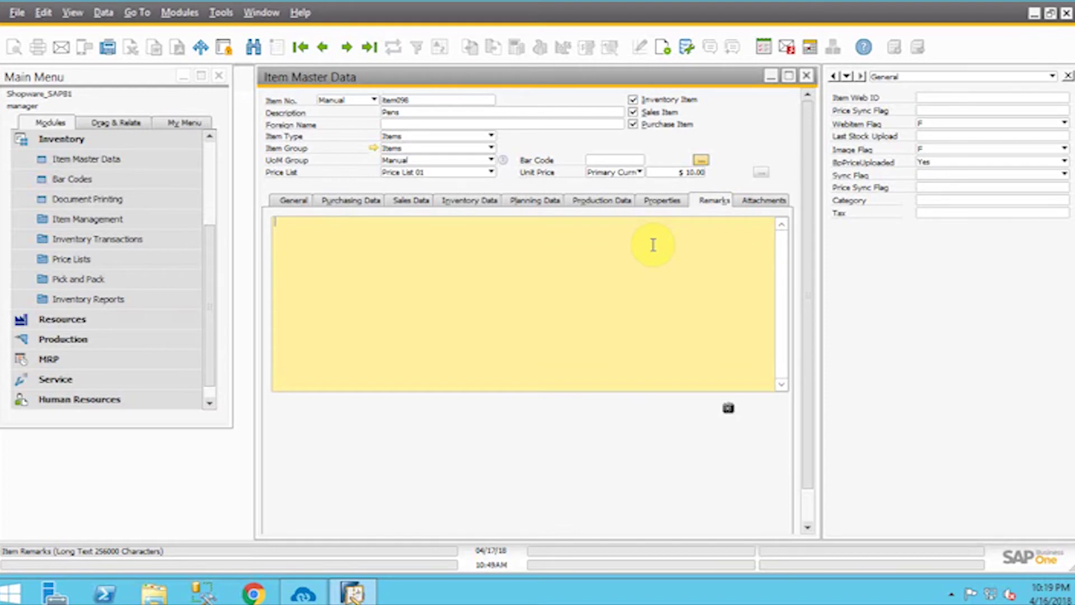
{"action": "type", "text": "Stationary"}
{"action": "left_click", "coordinate": [306, 206]}
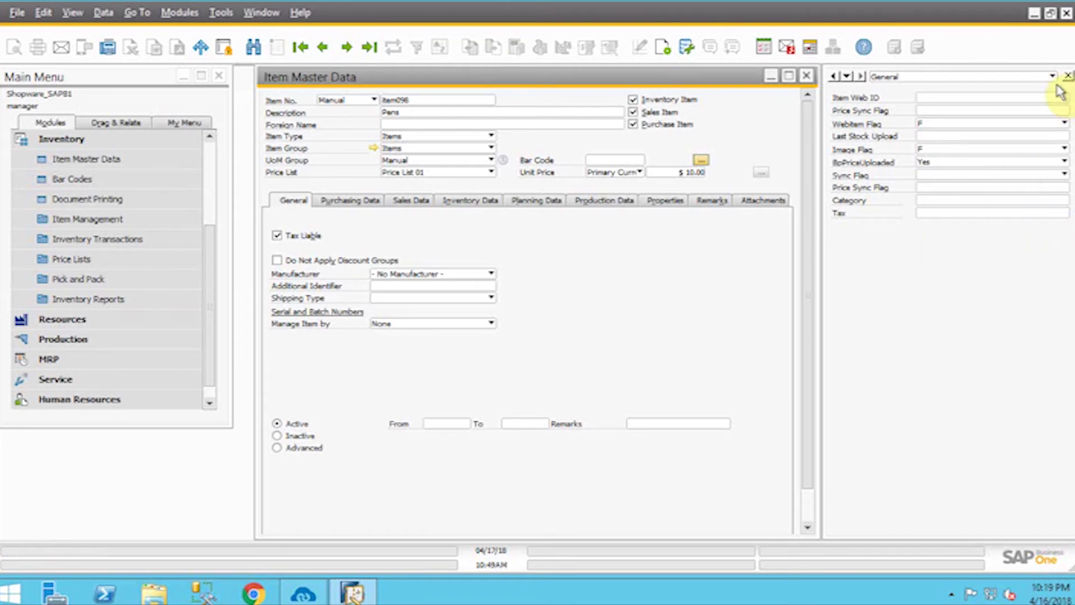
{"action": "left_click", "coordinate": [1064, 200]}
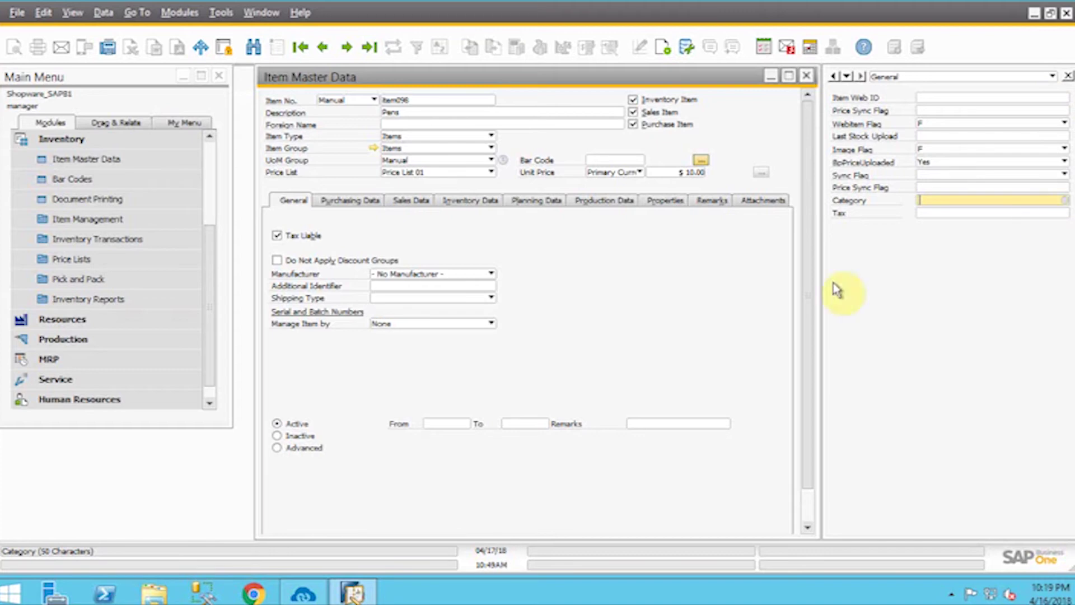
{"action": "left_click", "coordinate": [303, 593]}
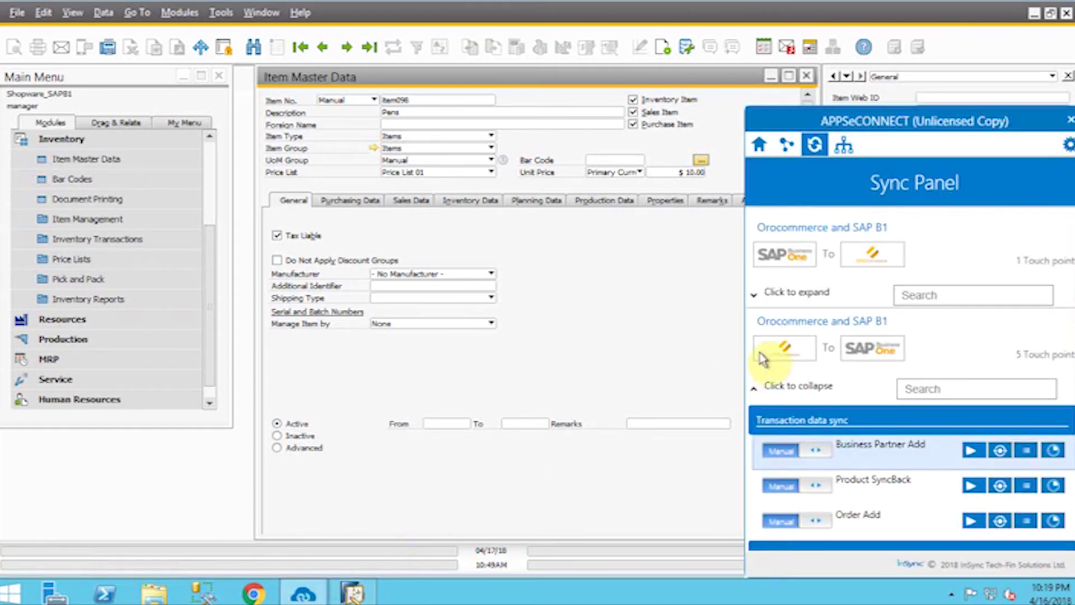
{"action": "scroll", "coordinate": [870, 404], "scroll_direction": "down", "scroll_amount": 1}
{"action": "scroll", "coordinate": [869, 404], "scroll_direction": "down", "scroll_amount": 1}
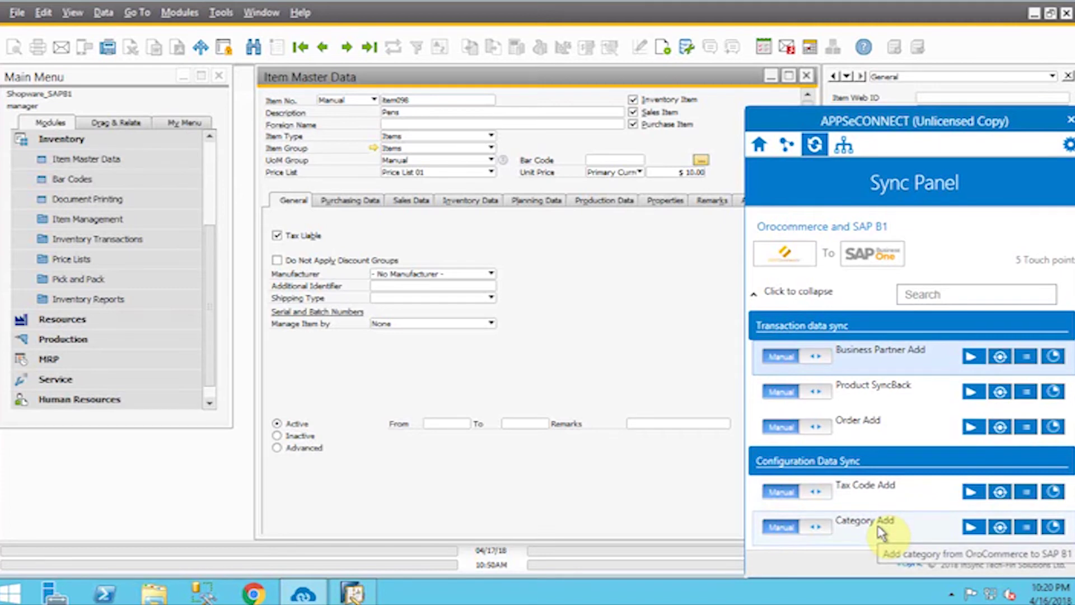
{"action": "left_click", "coordinate": [667, 357]}
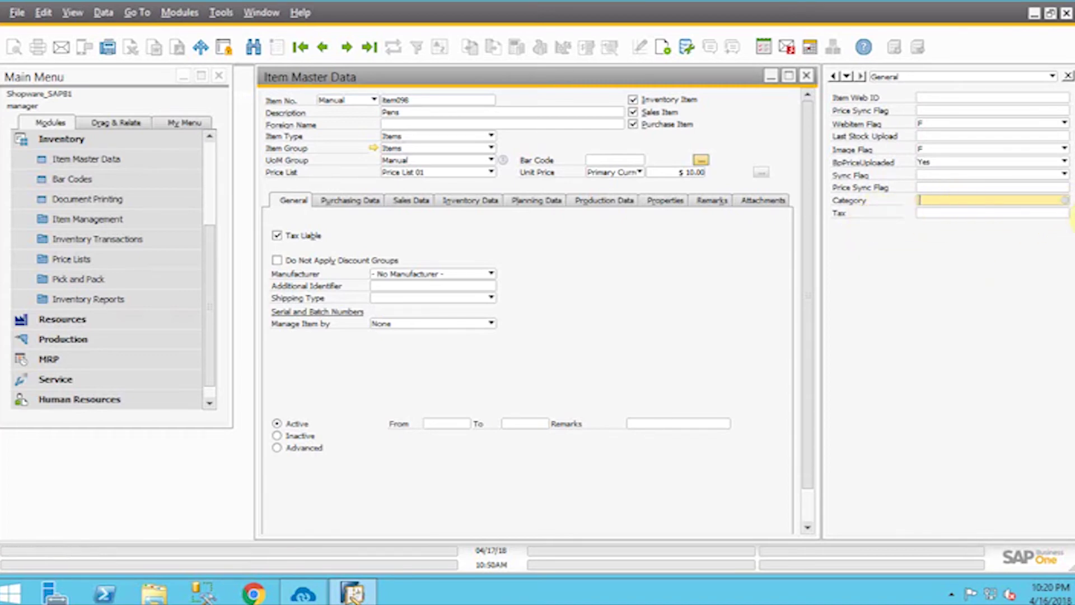
- Give item098 Pens Category 1, tax code 1 and Sync Flag False
{"action": "left_click", "coordinate": [1063, 200]}
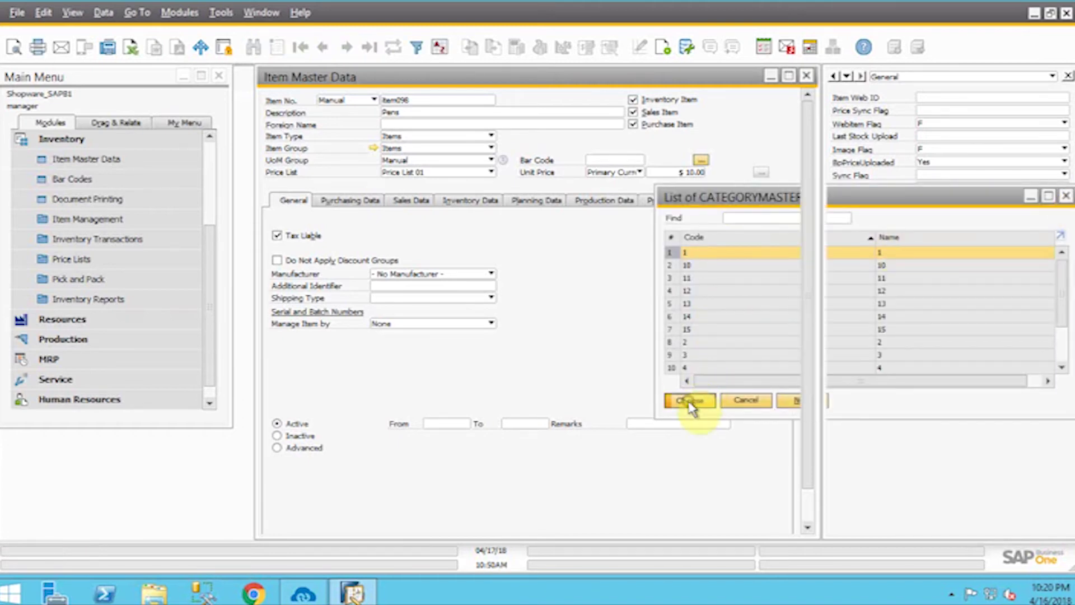
{"action": "left_click", "coordinate": [691, 400]}
{"action": "left_click", "coordinate": [1064, 217]}
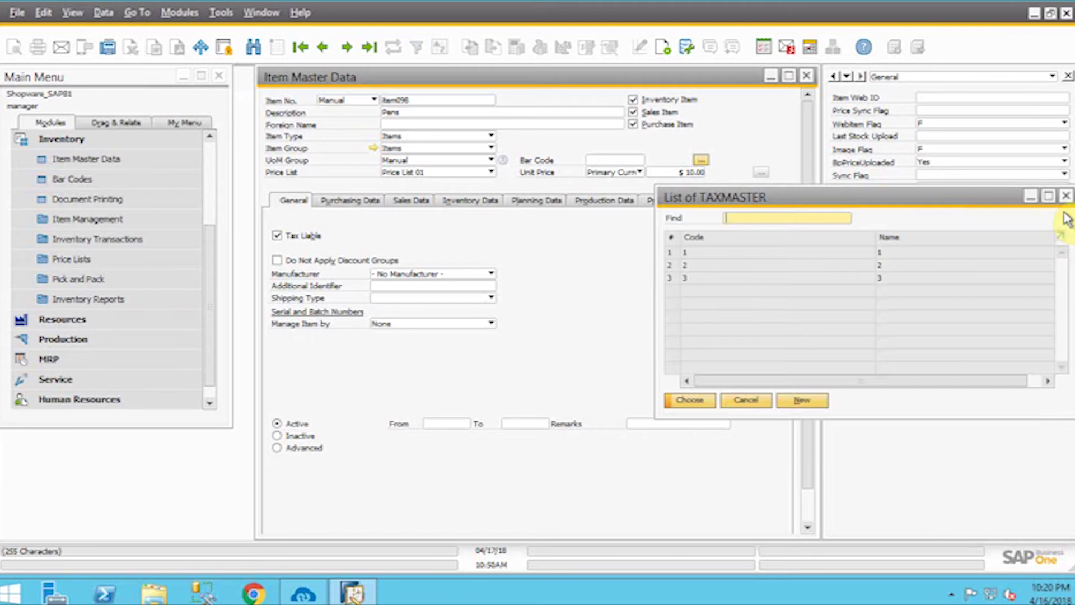
{"action": "left_click", "coordinate": [705, 404]}
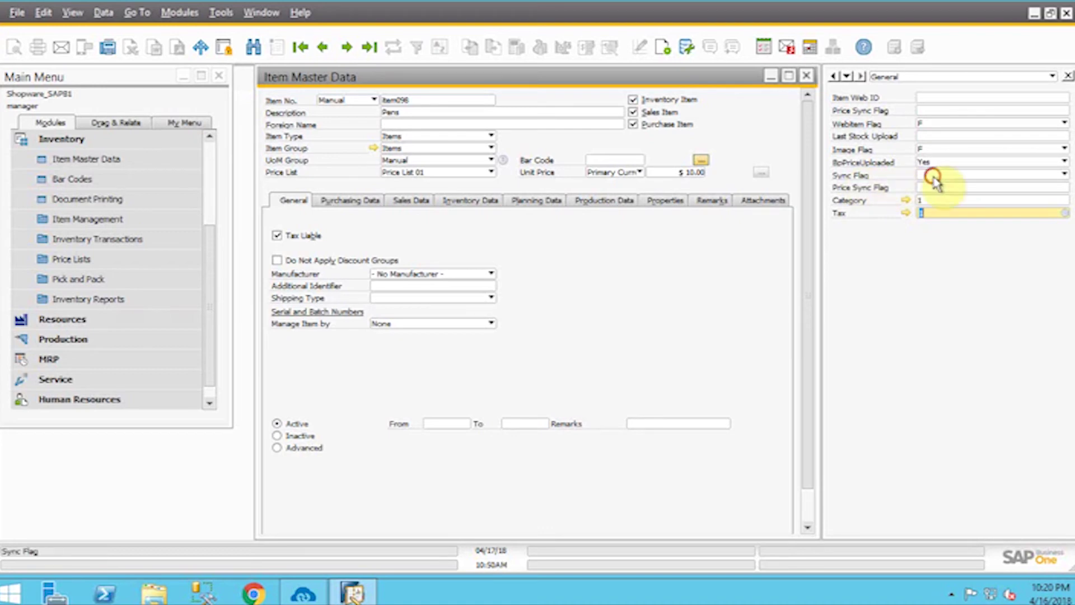
{"action": "left_click", "coordinate": [936, 175]}
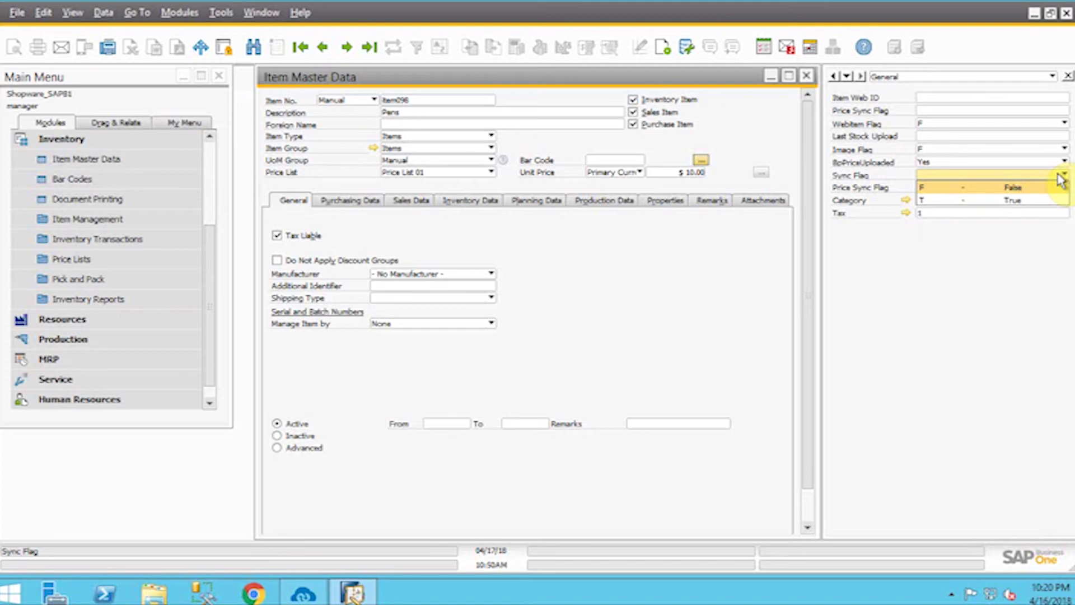
{"action": "left_click", "coordinate": [967, 188]}
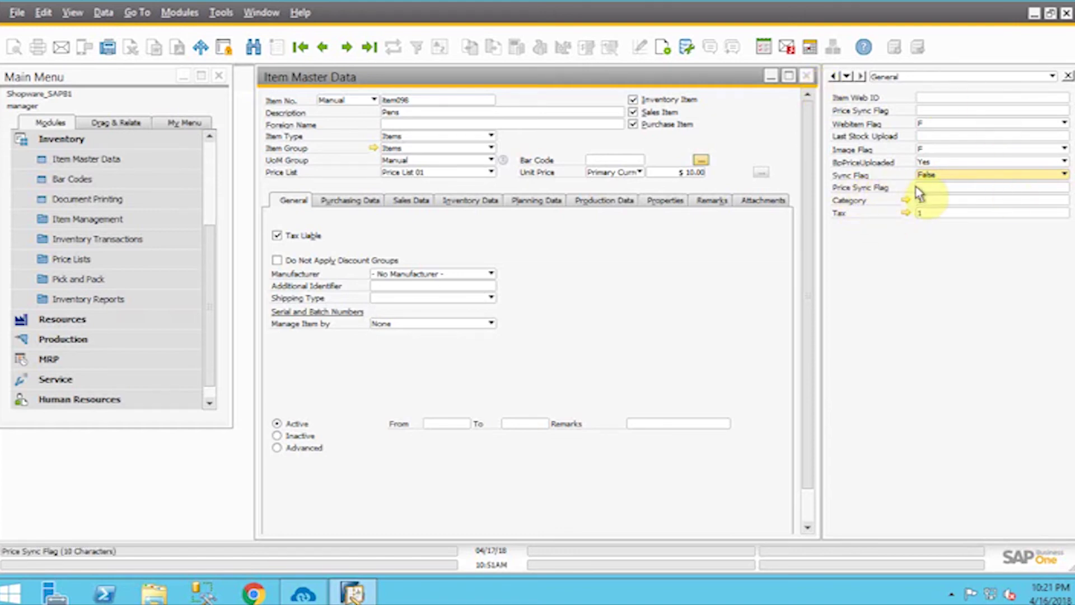
- Add the Pens item and close the Item Master Data form
{"action": "left_click_drag", "start_coordinate": [809, 383], "coordinate": [791, 521]}
{"action": "left_click", "coordinate": [291, 522]}
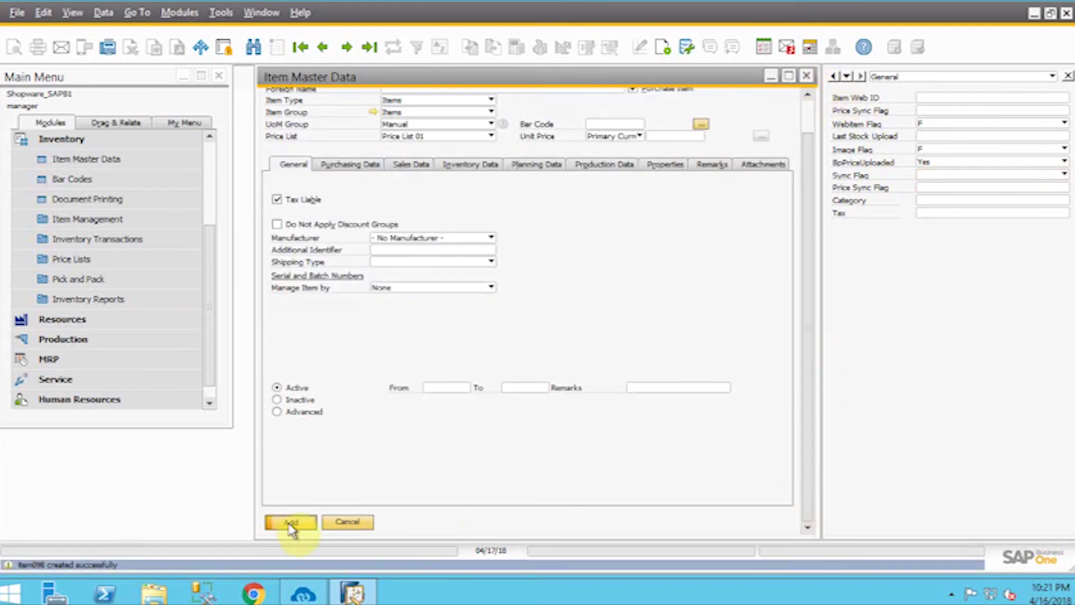
{"action": "left_click", "coordinate": [808, 78]}
- Run the Product Add sync under SAP B1 to OroCommerce in the Sync Panel
{"action": "left_click", "coordinate": [303, 592]}
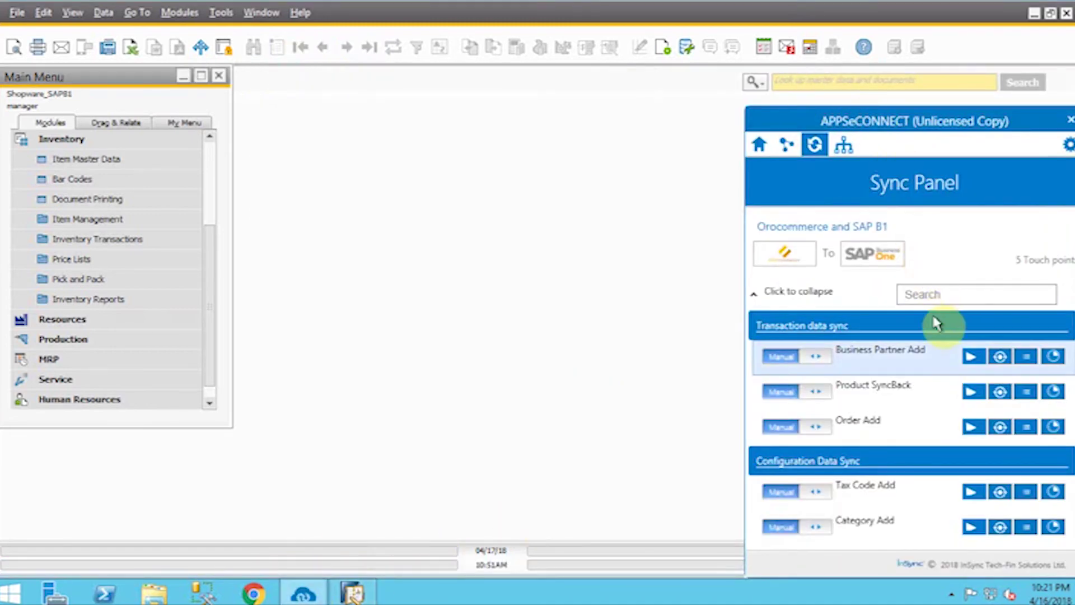
{"action": "left_click", "coordinate": [754, 296]}
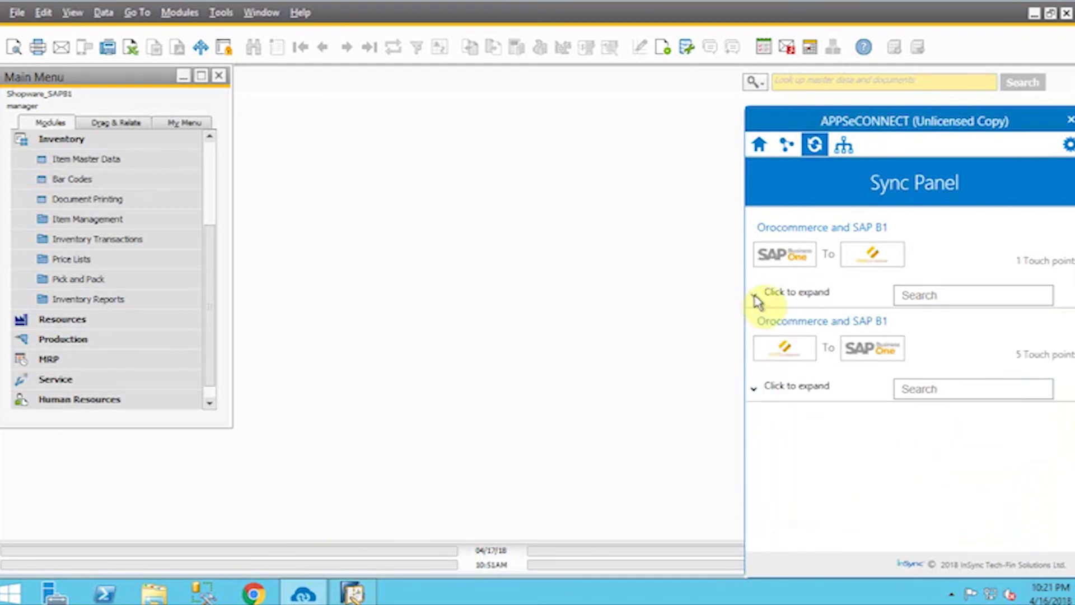
{"action": "left_click", "coordinate": [756, 298]}
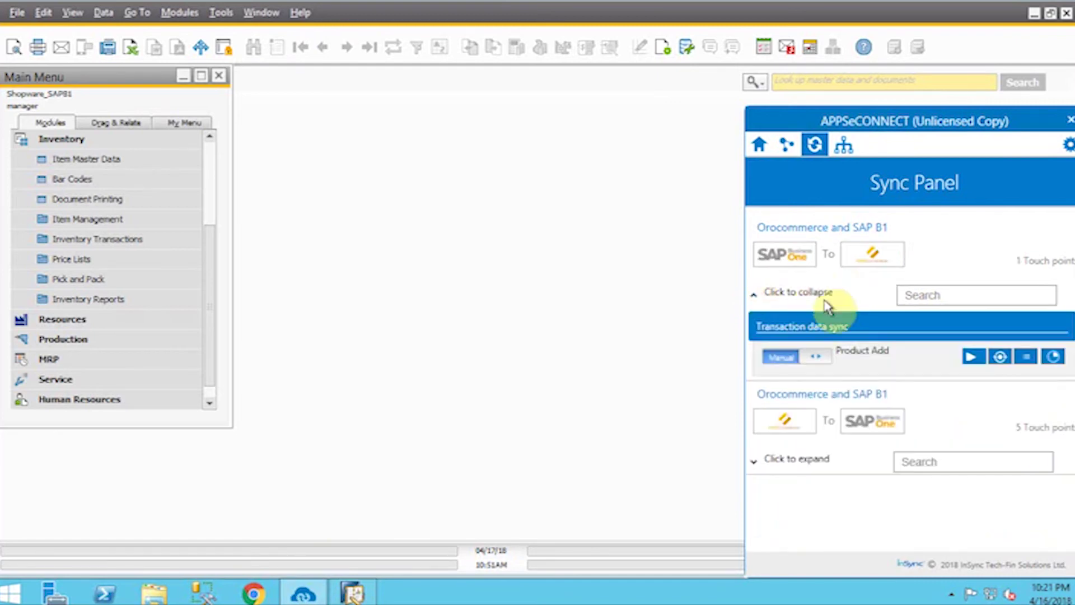
{"action": "left_click", "coordinate": [974, 357]}
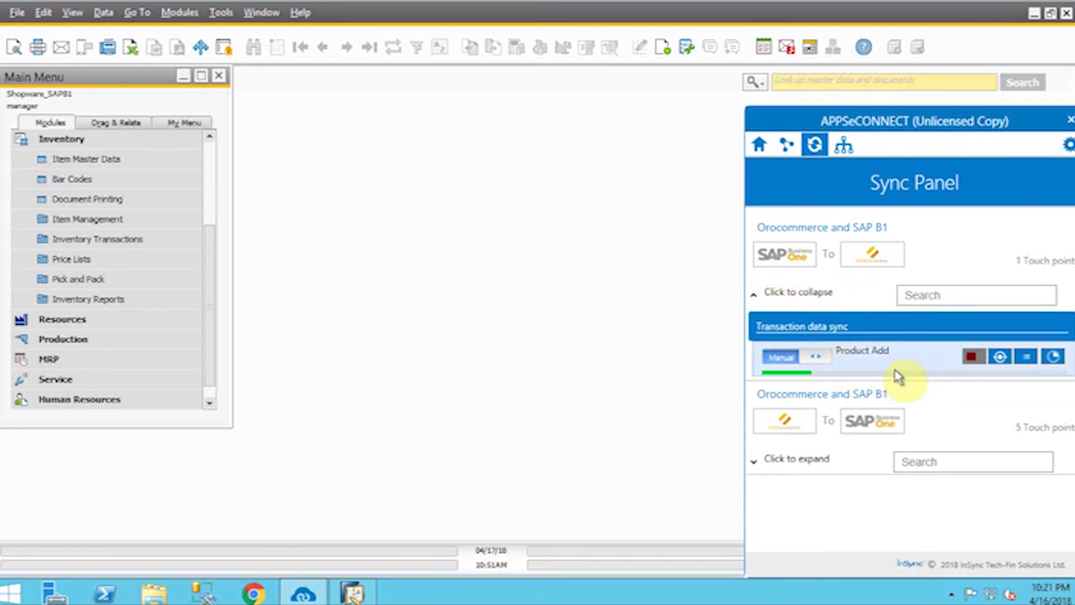
- Leave Product Add on manual mode and minimize the remote session
{"action": "left_click", "coordinate": [815, 365]}
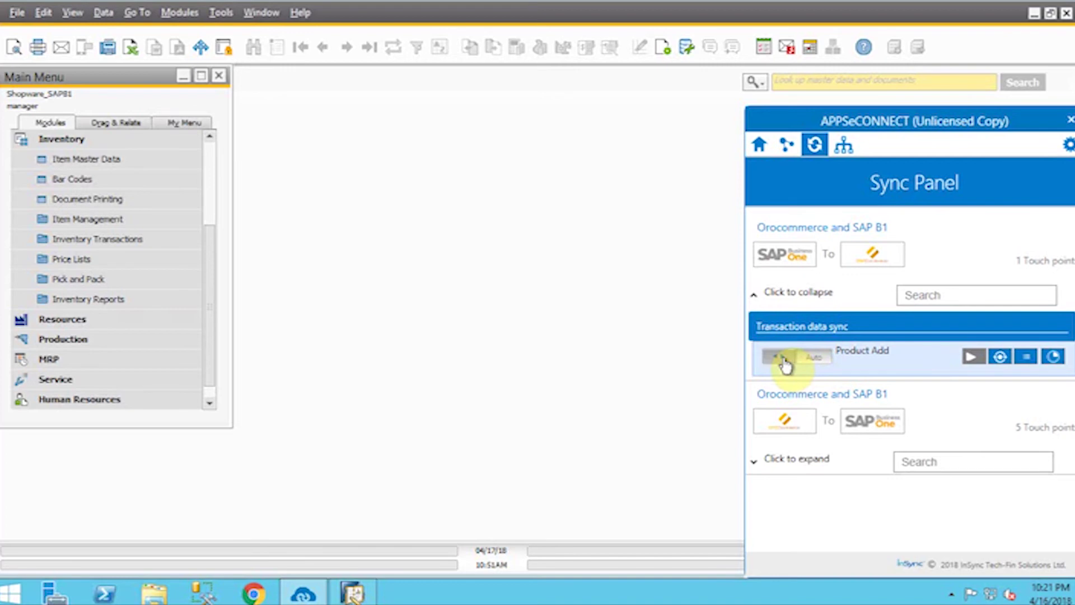
{"action": "left_click", "coordinate": [809, 367]}
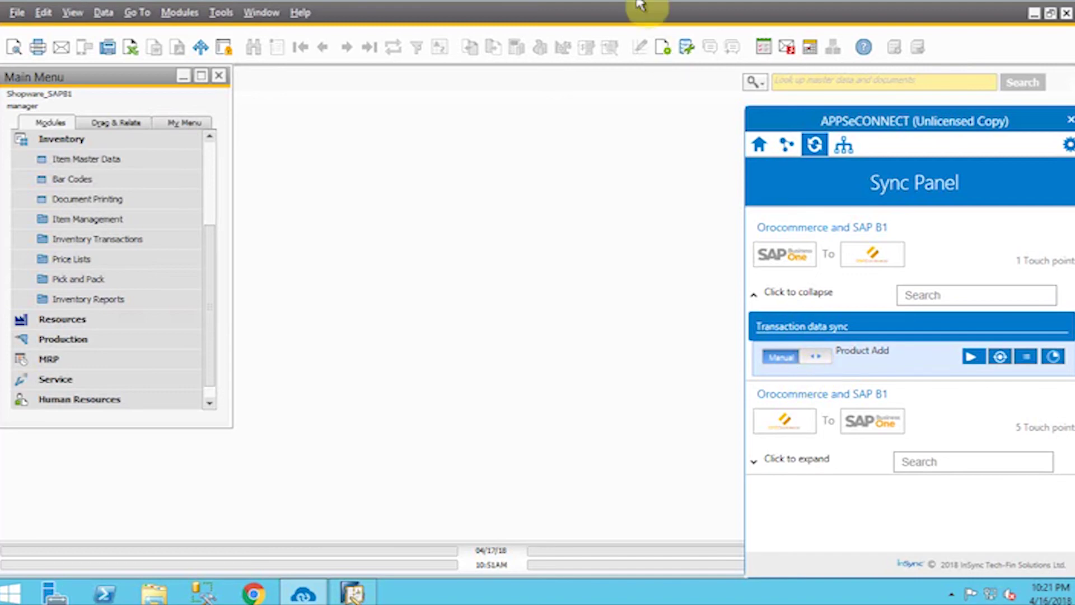
{"action": "mouse_move", "coordinate": [658, 10]}
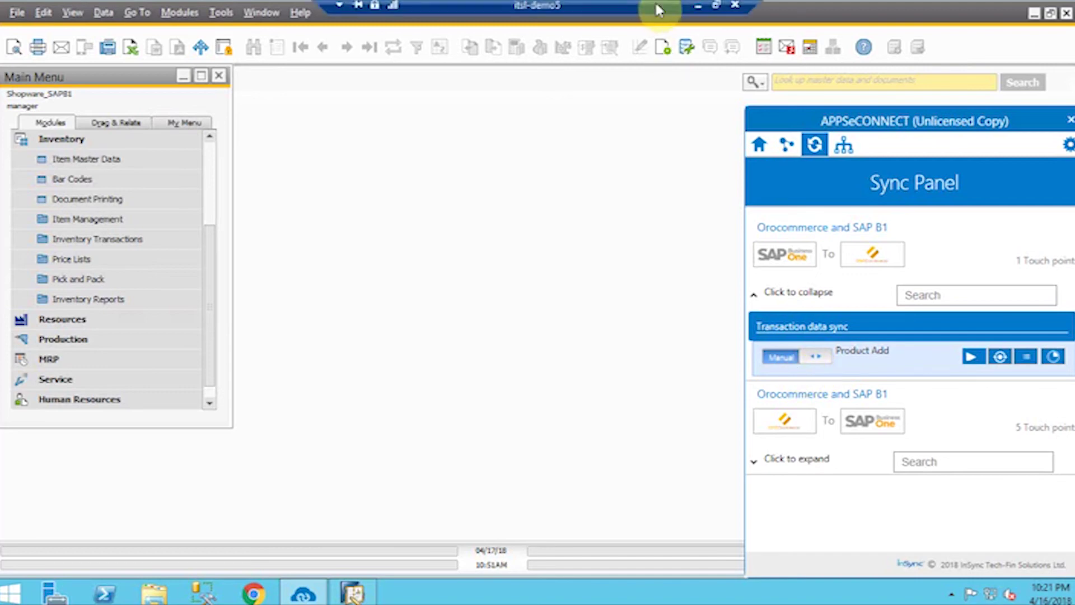
{"action": "left_click", "coordinate": [697, 11]}
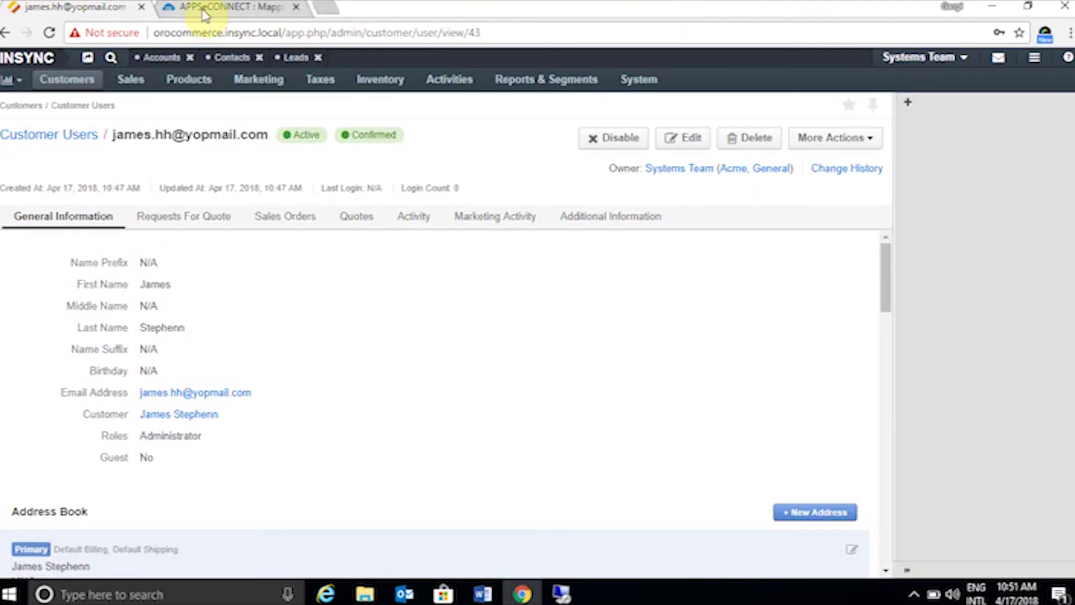
- Open product item098 – Pens and review its General and Inventory details
{"action": "mouse_move", "coordinate": [194, 86]}
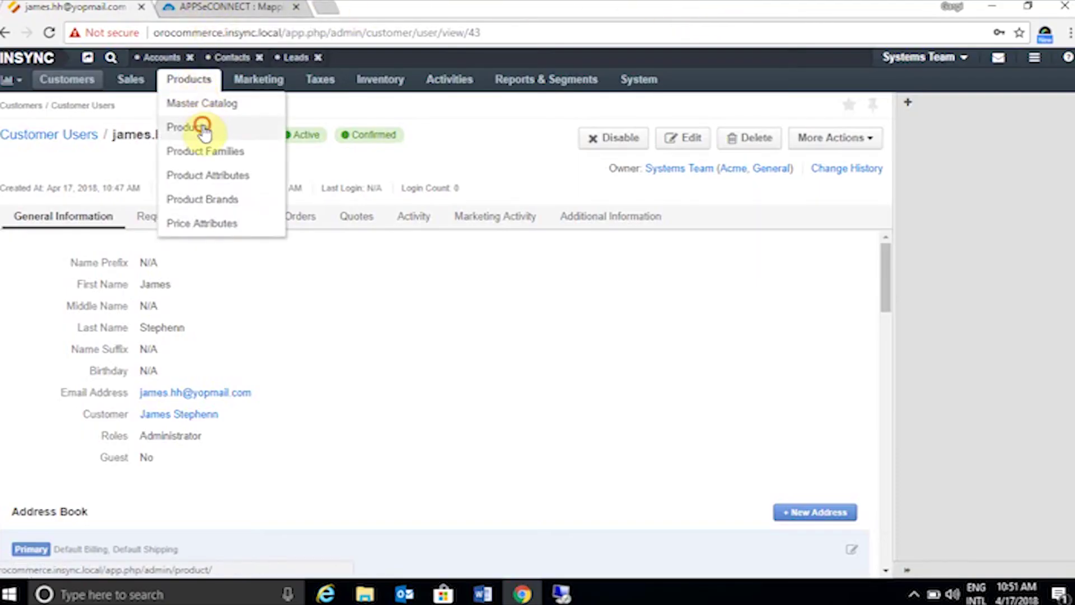
{"action": "left_click", "coordinate": [200, 128]}
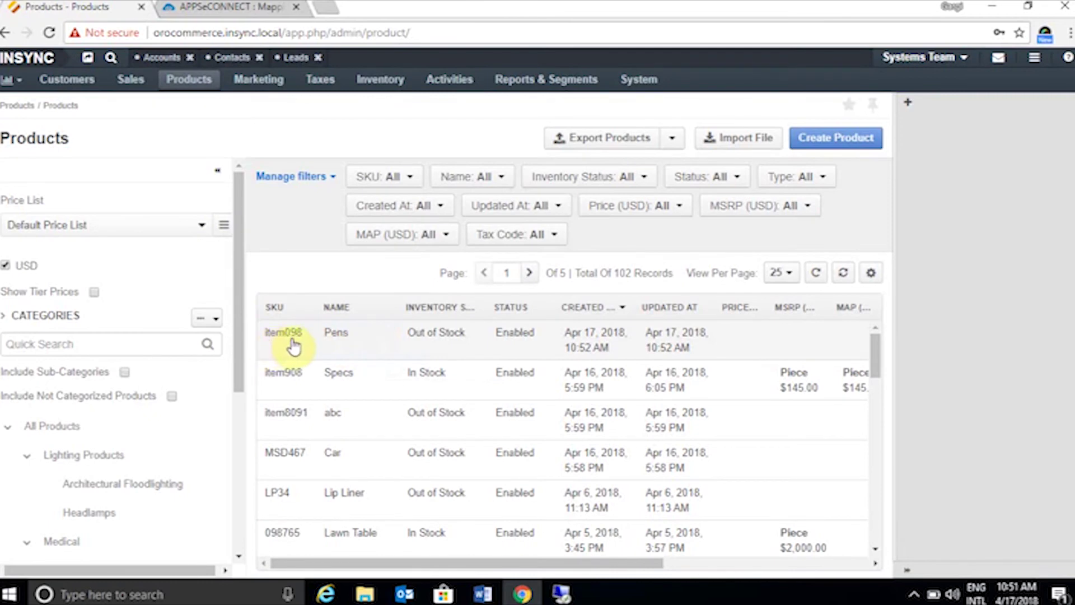
{"action": "left_click", "coordinate": [339, 339]}
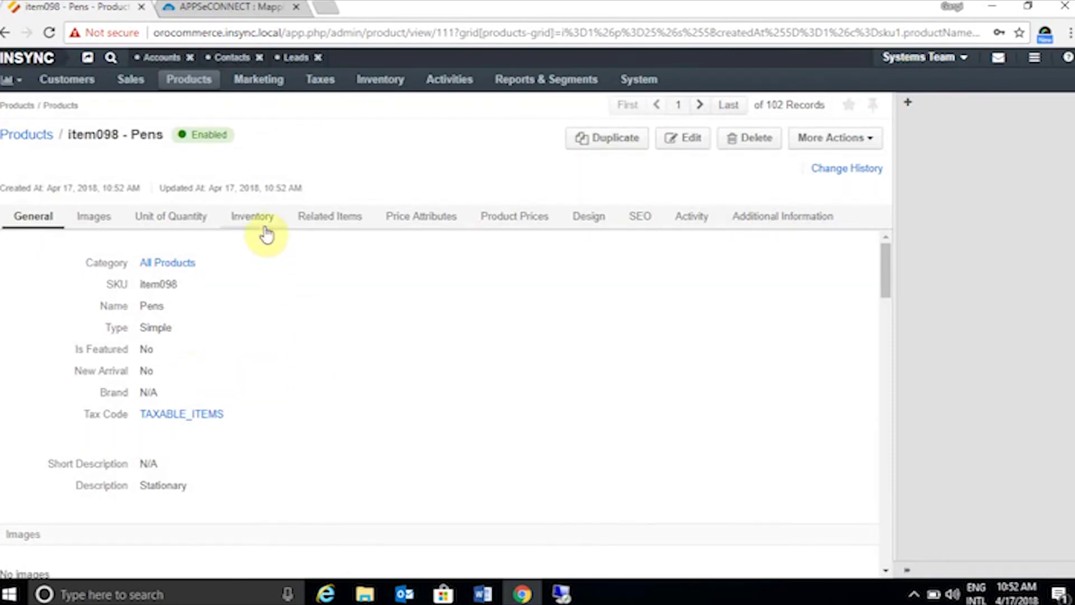
{"action": "scroll", "coordinate": [285, 374], "scroll_direction": "down", "scroll_amount": 3}
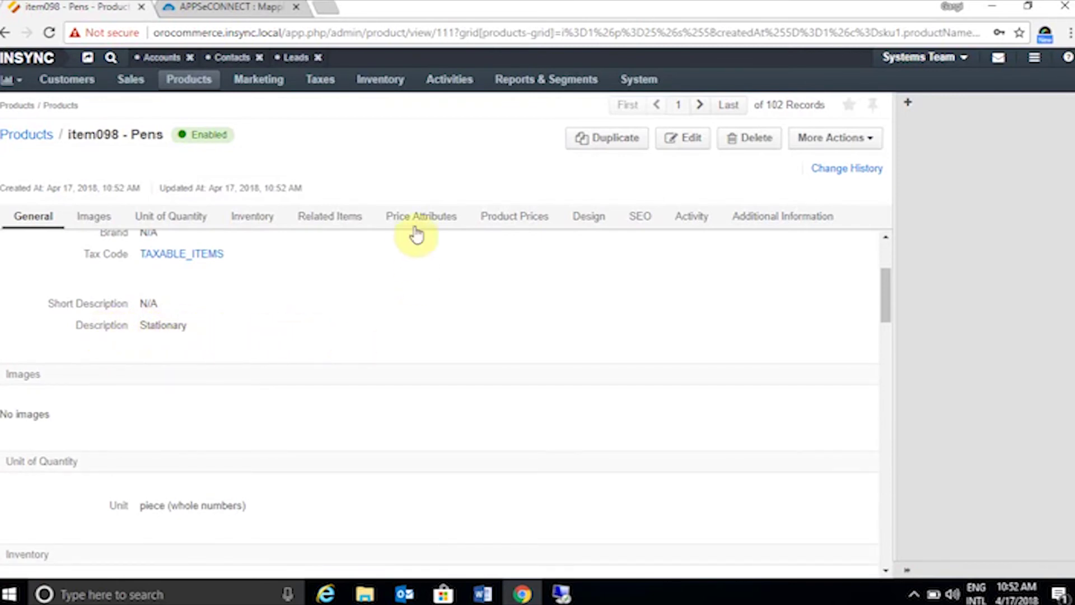
{"action": "scroll", "coordinate": [376, 404], "scroll_direction": "down", "scroll_amount": 4}
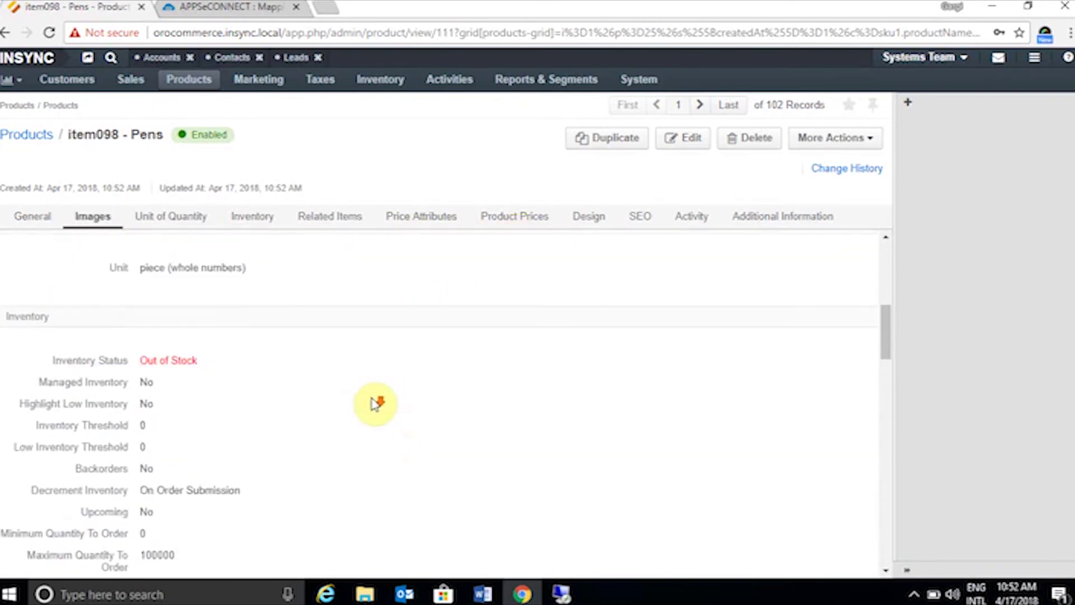
{"action": "scroll", "coordinate": [409, 401], "scroll_direction": "up", "scroll_amount": 6}
{"action": "scroll", "coordinate": [410, 402], "scroll_direction": "up", "scroll_amount": 3}
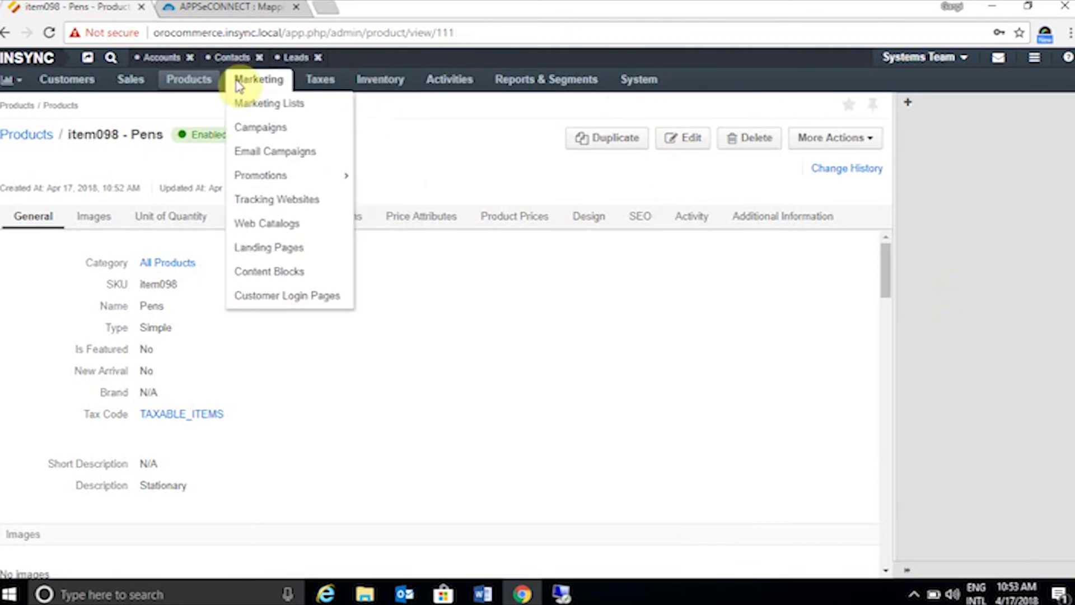
- Start a new order and filter the customer picker to names containing 'james'
{"action": "mouse_move", "coordinate": [132, 84]}
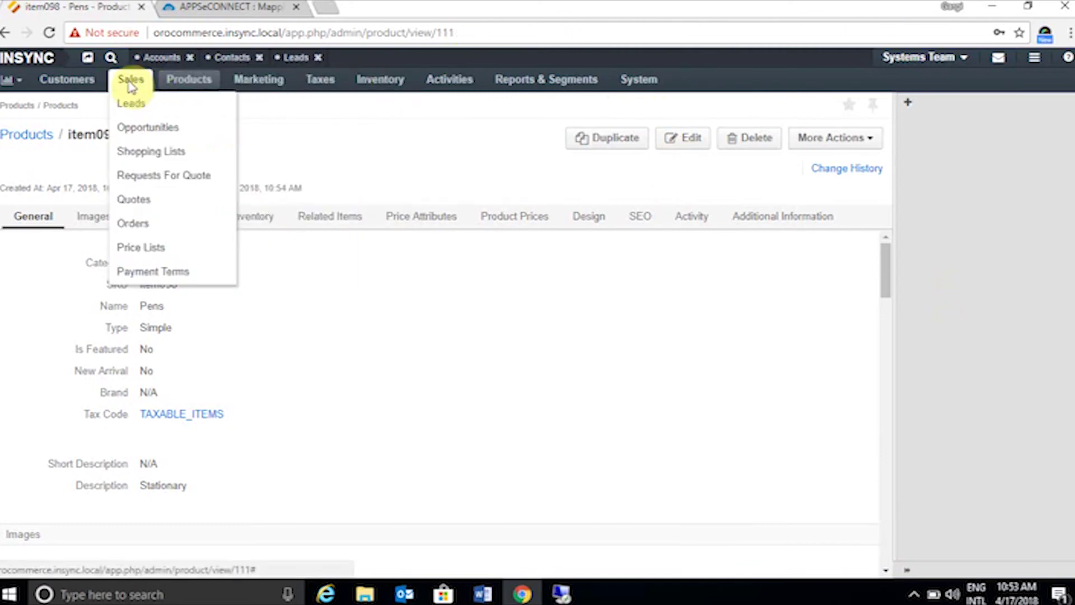
{"action": "left_click", "coordinate": [135, 223]}
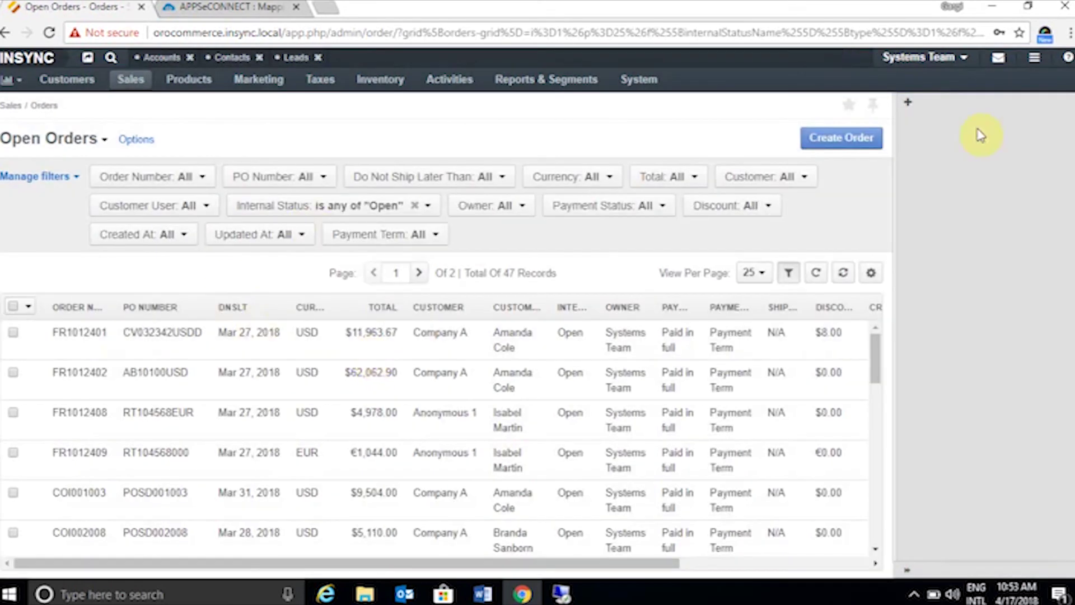
{"action": "left_click", "coordinate": [839, 144]}
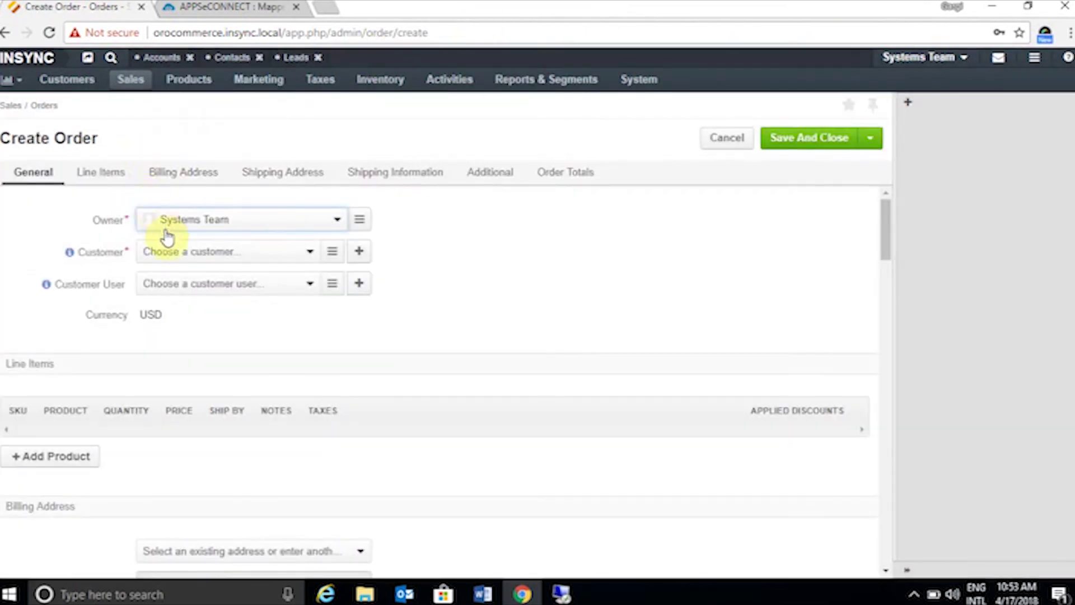
{"action": "left_click", "coordinate": [336, 256]}
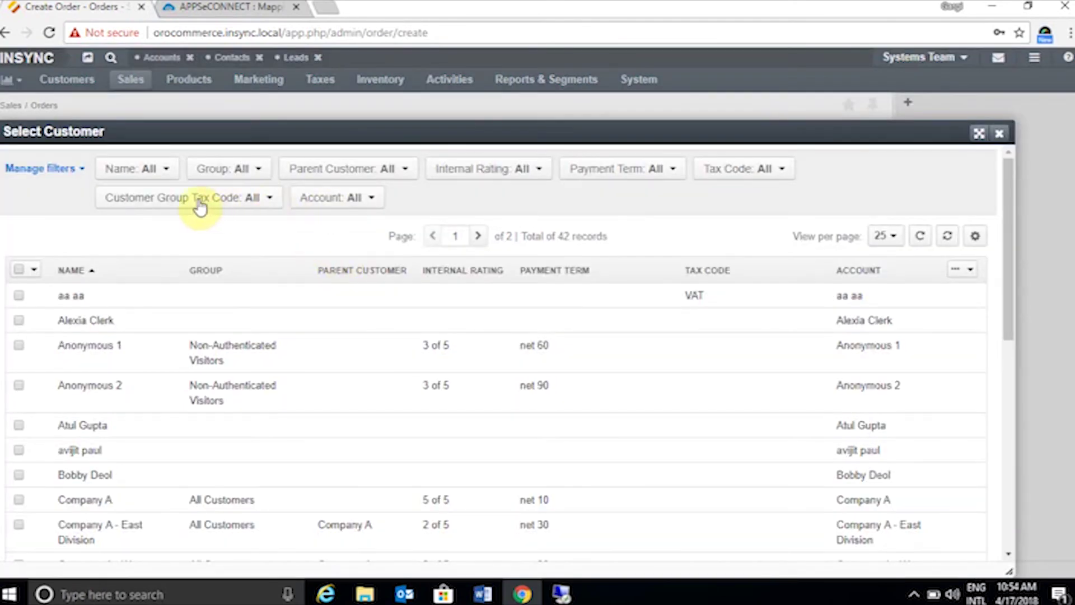
{"action": "left_click", "coordinate": [147, 178]}
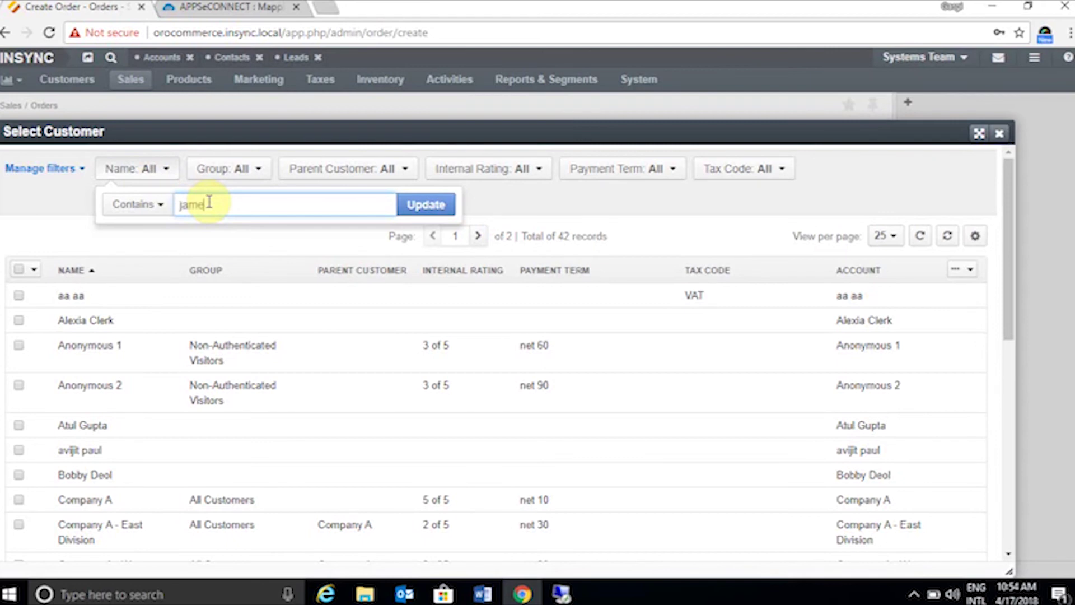
{"action": "left_click", "coordinate": [409, 205]}
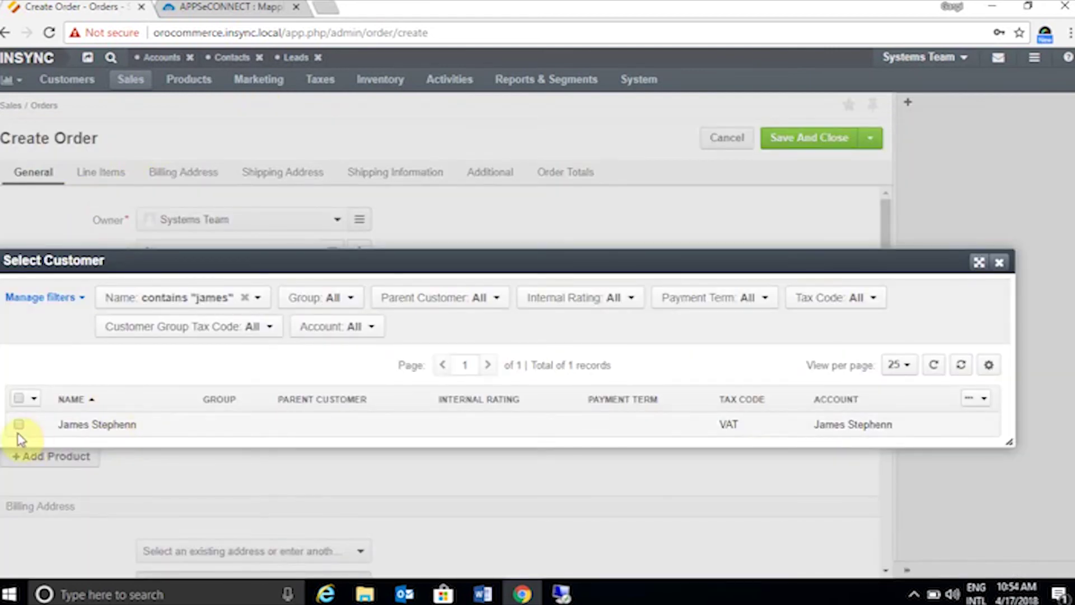
- Select the matching customer and its customer user for the order
{"action": "left_click", "coordinate": [19, 427]}
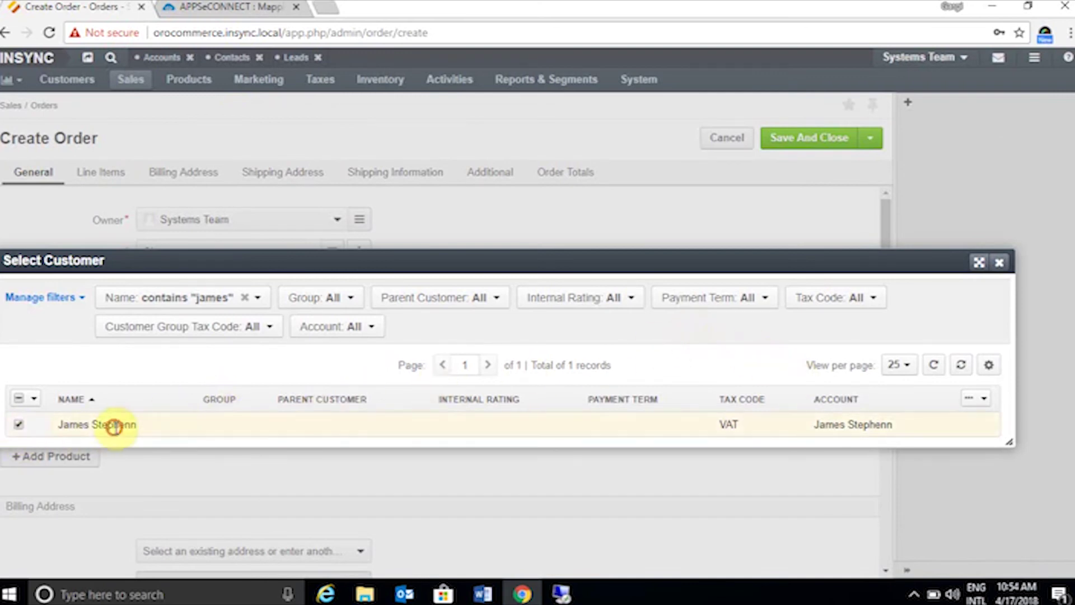
{"action": "left_click", "coordinate": [112, 424]}
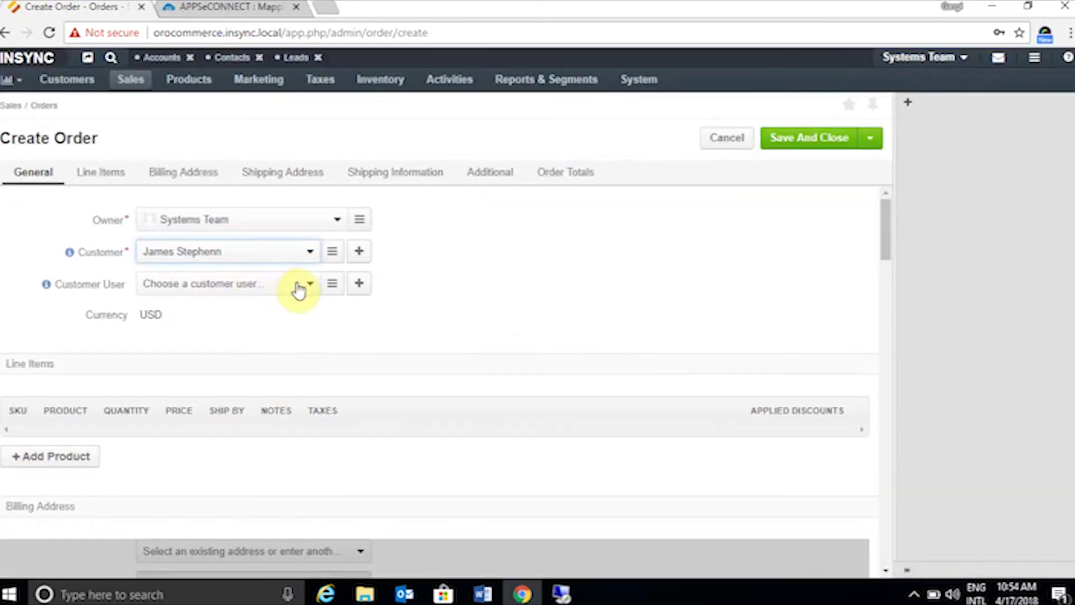
{"action": "left_click", "coordinate": [332, 284]}
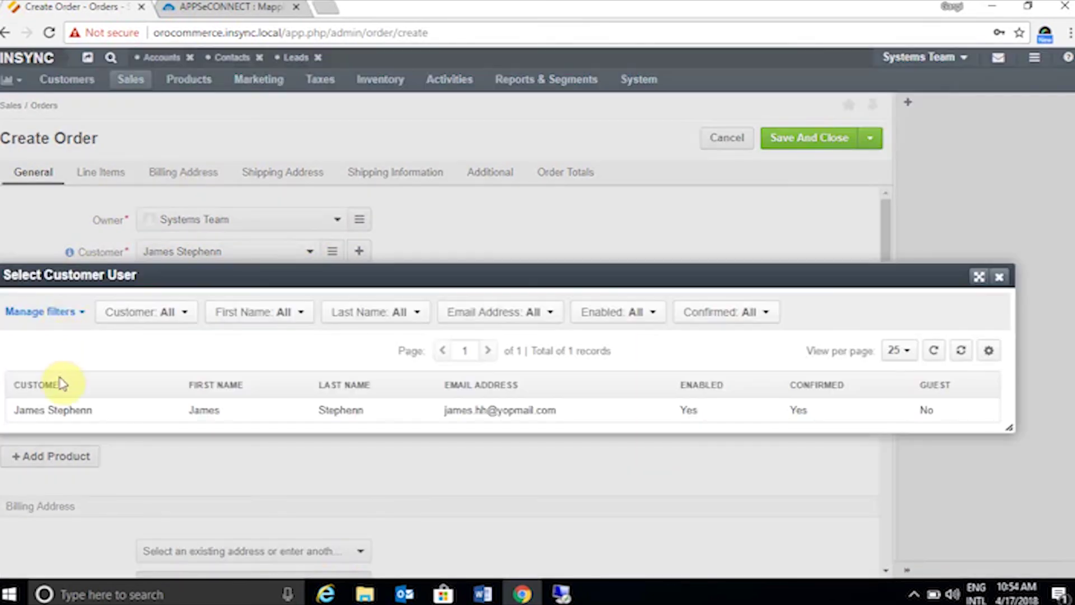
{"action": "left_click", "coordinate": [87, 411]}
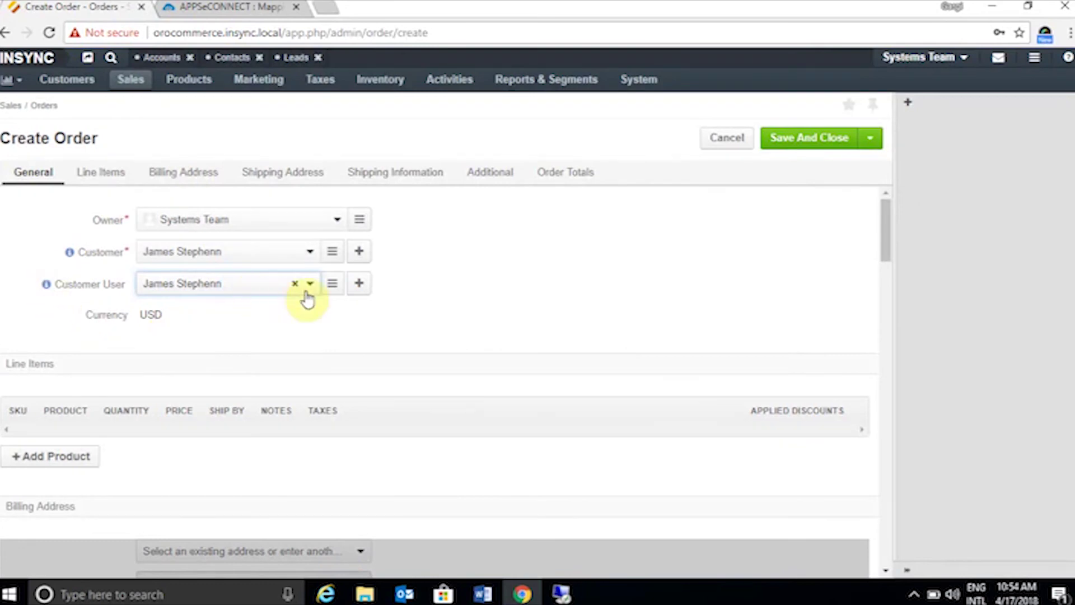
{"action": "scroll", "coordinate": [242, 375], "scroll_direction": "down", "scroll_amount": 3}
- Add an item098 Pens line: quantity 1, price 80, ship by Apr 20, 2018
{"action": "left_click", "coordinate": [69, 298]}
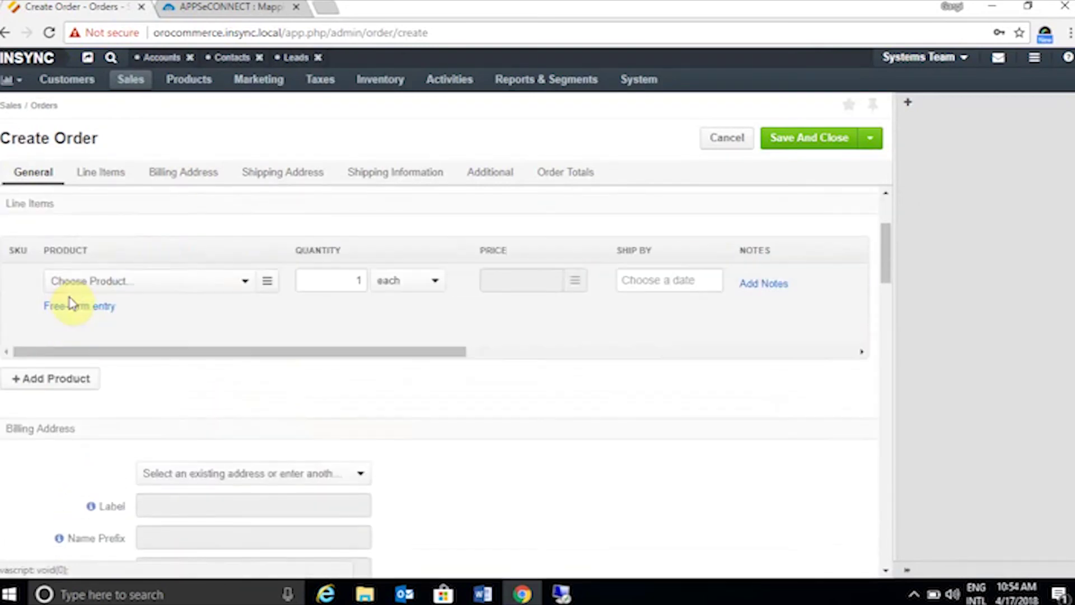
{"action": "left_click", "coordinate": [267, 285]}
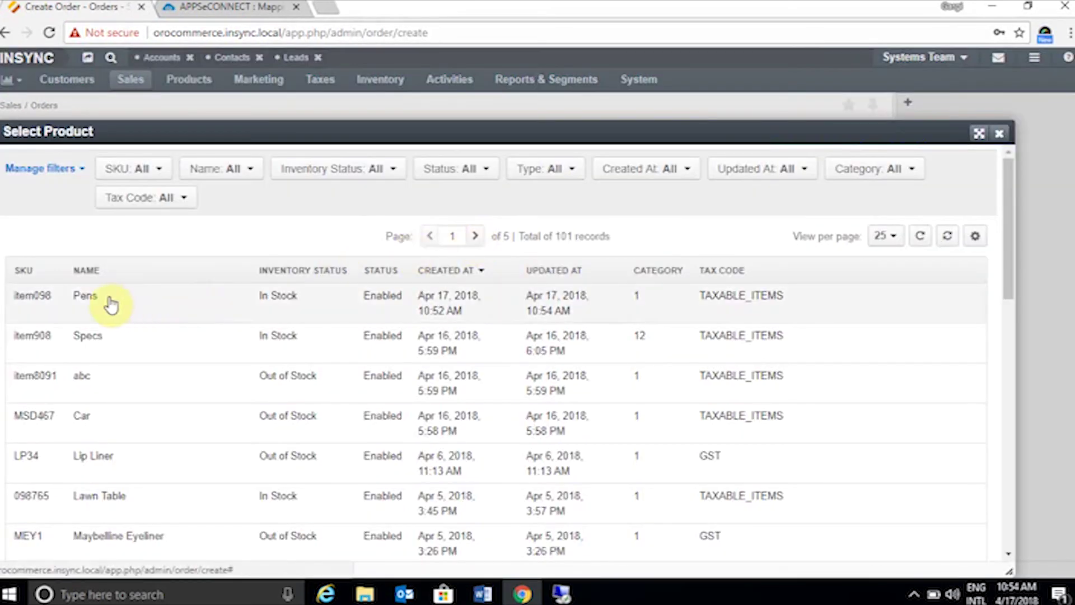
{"action": "left_click", "coordinate": [90, 296]}
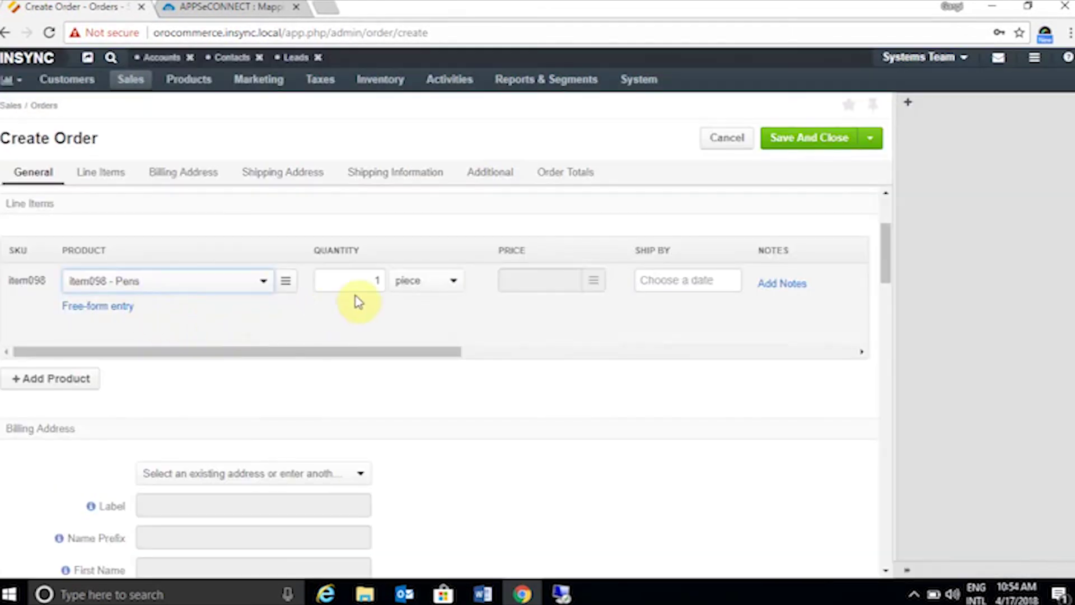
{"action": "left_click", "coordinate": [559, 280]}
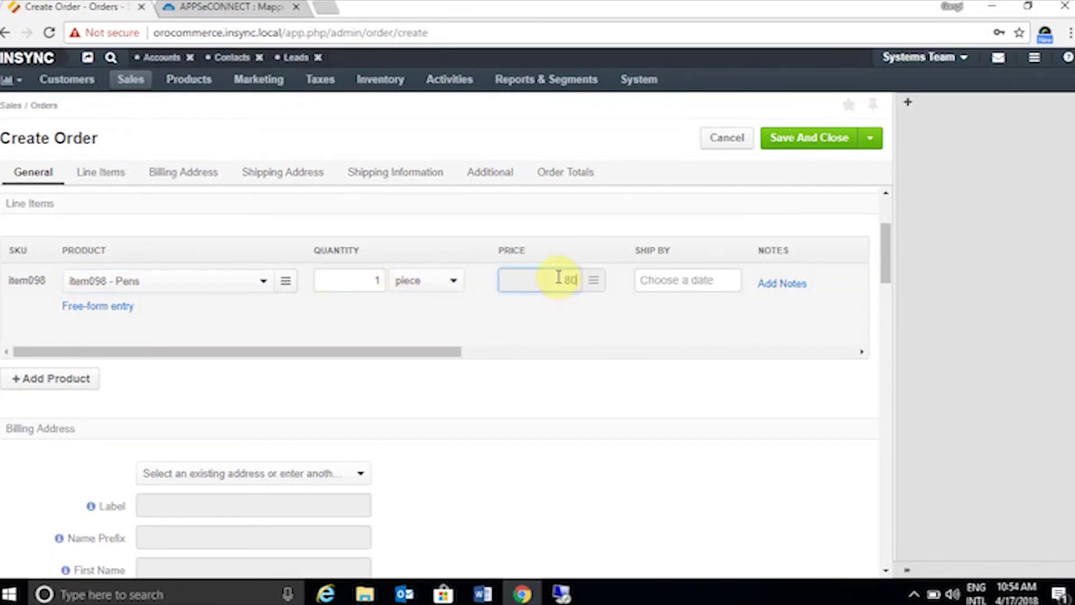
{"action": "left_click", "coordinate": [683, 279]}
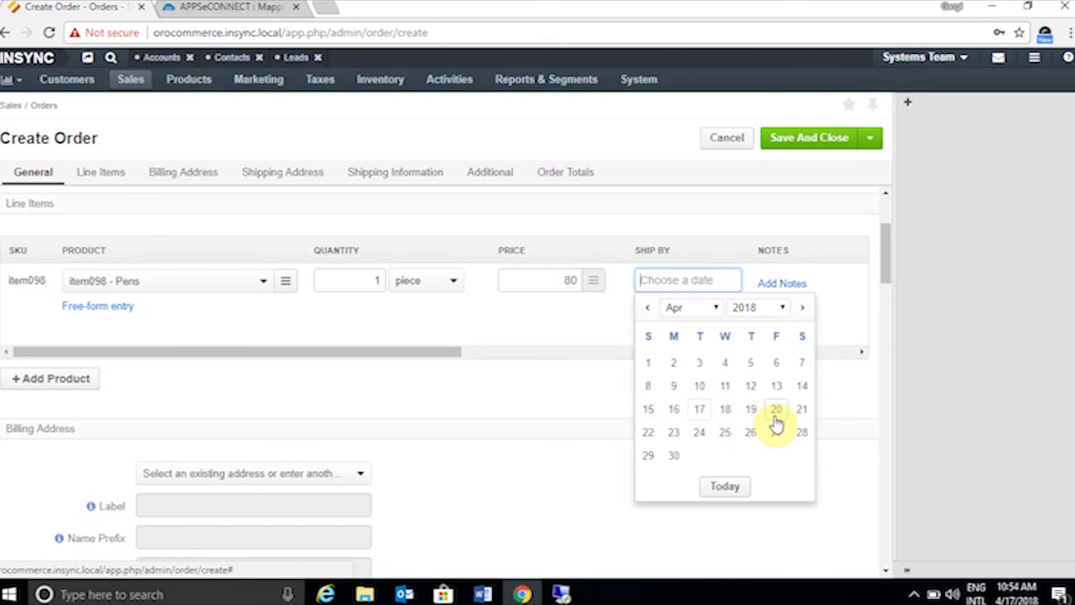
{"action": "left_click", "coordinate": [774, 410]}
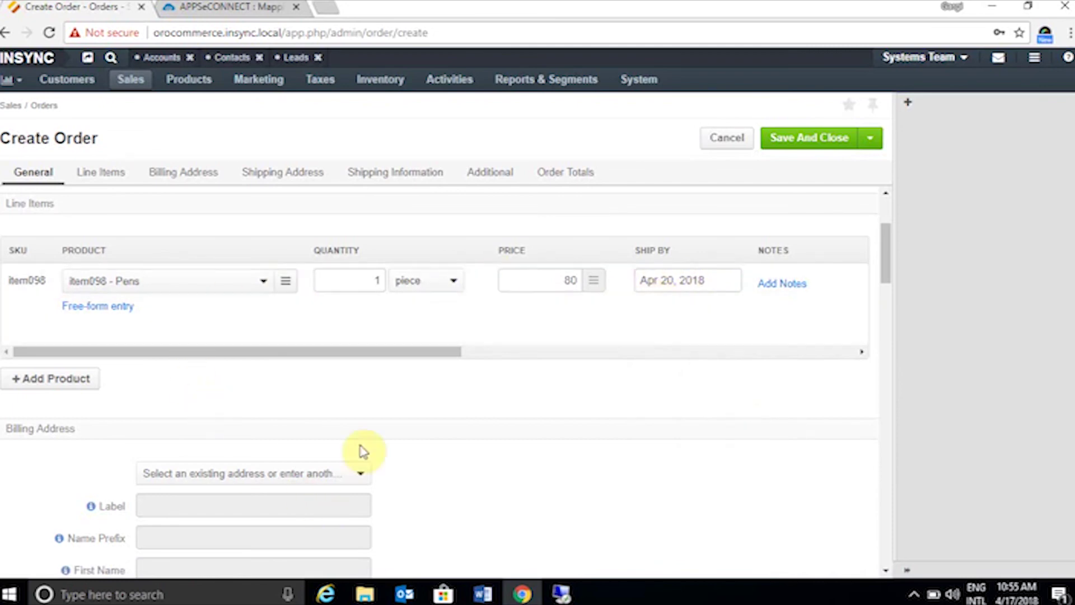
{"action": "scroll", "coordinate": [367, 438], "scroll_direction": "down", "scroll_amount": 1}
- Use the customer's saved address for both billing and shipping
{"action": "left_click", "coordinate": [353, 395]}
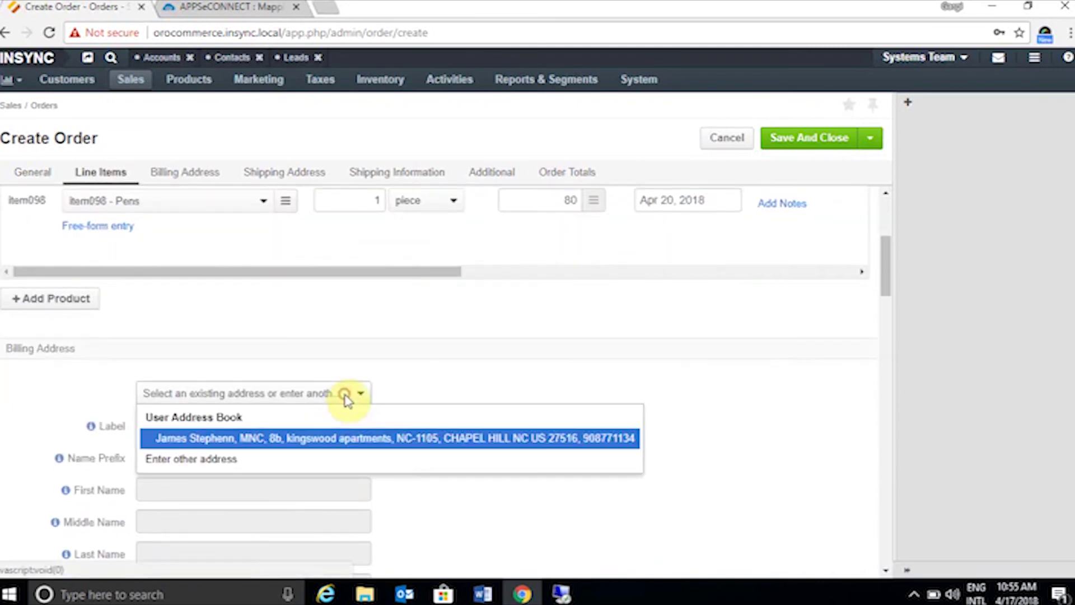
{"action": "left_click", "coordinate": [339, 443]}
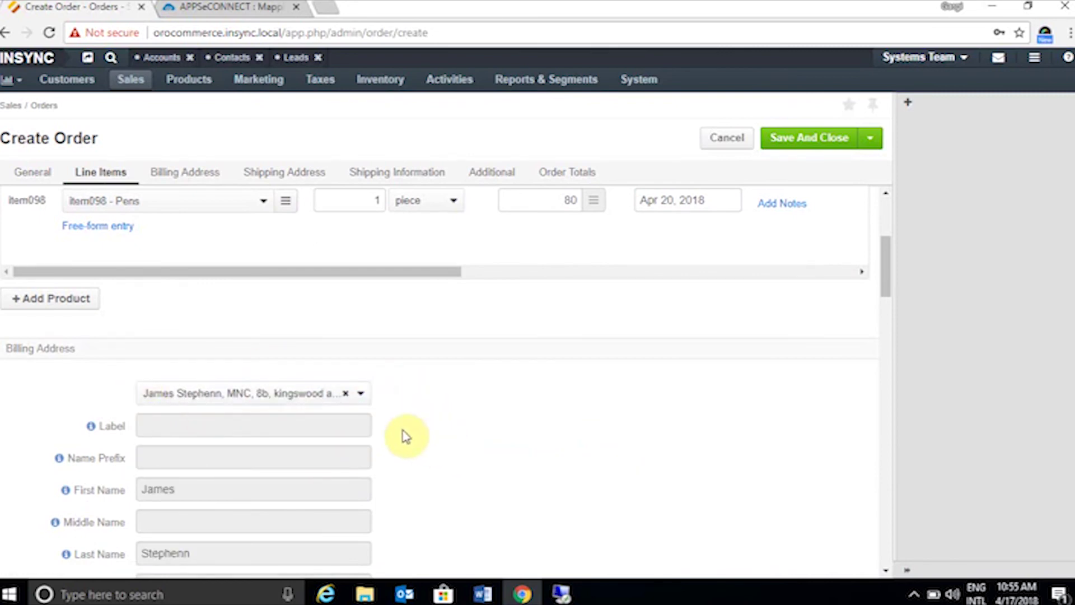
{"action": "scroll", "coordinate": [403, 434], "scroll_direction": "down", "scroll_amount": 7}
{"action": "scroll", "coordinate": [403, 434], "scroll_direction": "down", "scroll_amount": 3}
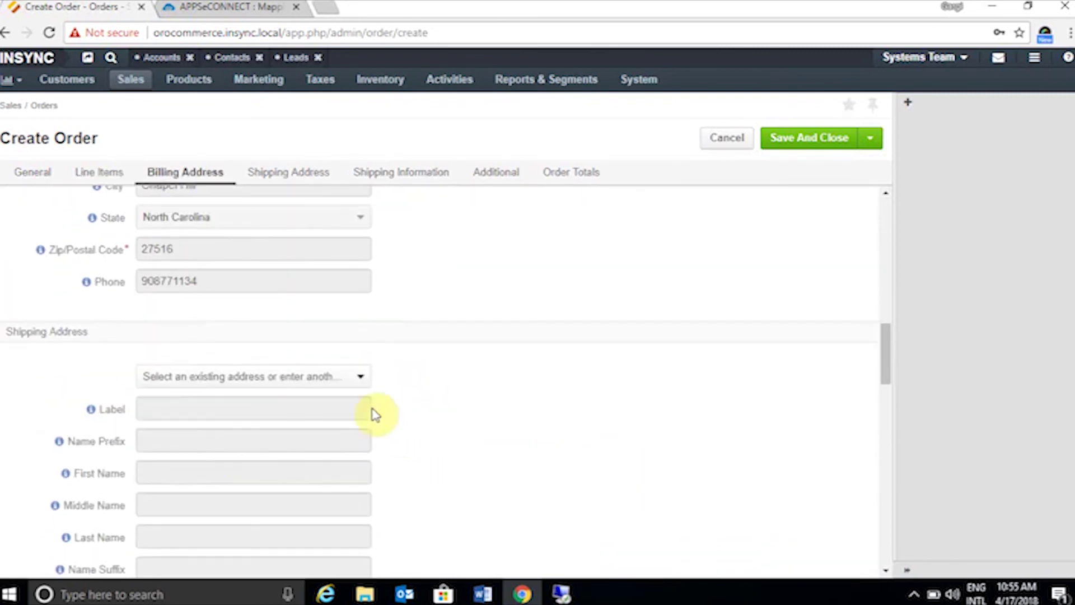
{"action": "left_click", "coordinate": [358, 382]}
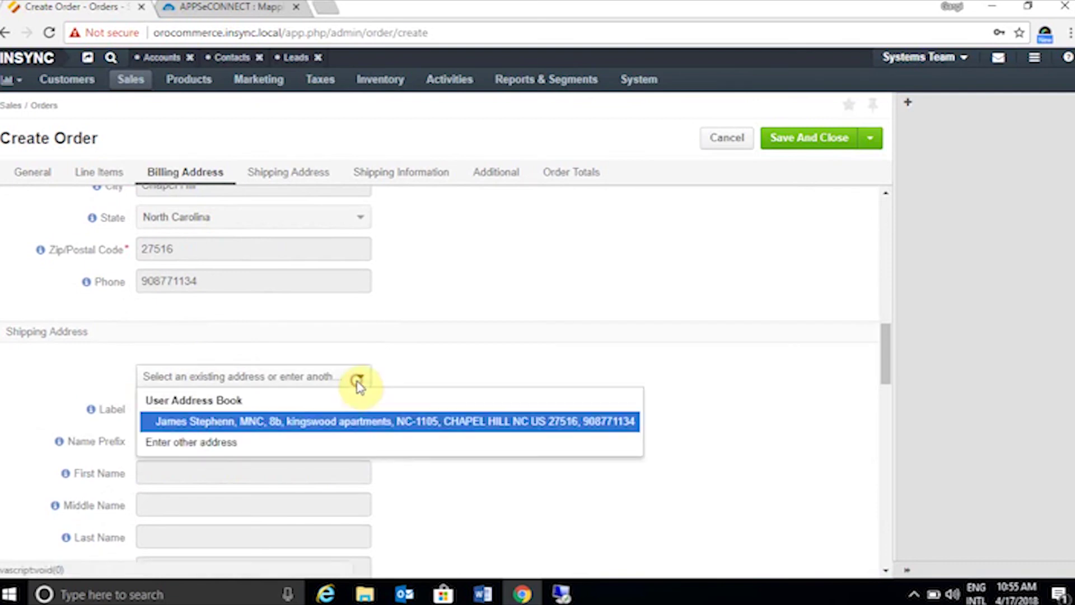
{"action": "left_click", "coordinate": [322, 423]}
- Save the order despite the shipping cost notice, creating Order #104
{"action": "scroll", "coordinate": [434, 411], "scroll_direction": "down", "scroll_amount": 1}
{"action": "scroll", "coordinate": [434, 412], "scroll_direction": "down", "scroll_amount": 8}
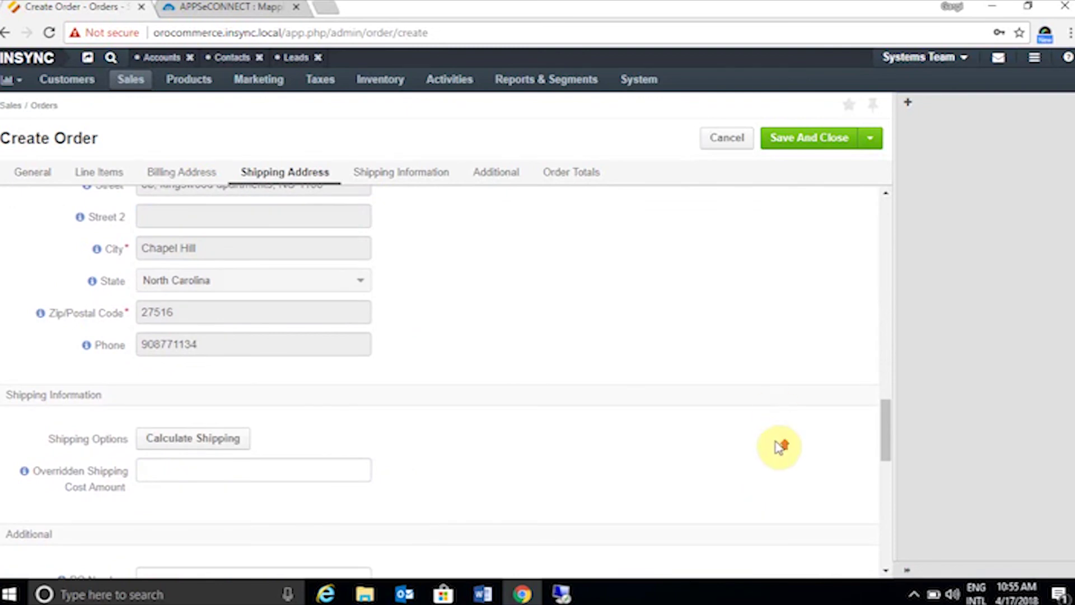
{"action": "scroll", "coordinate": [778, 446], "scroll_direction": "up", "scroll_amount": 12}
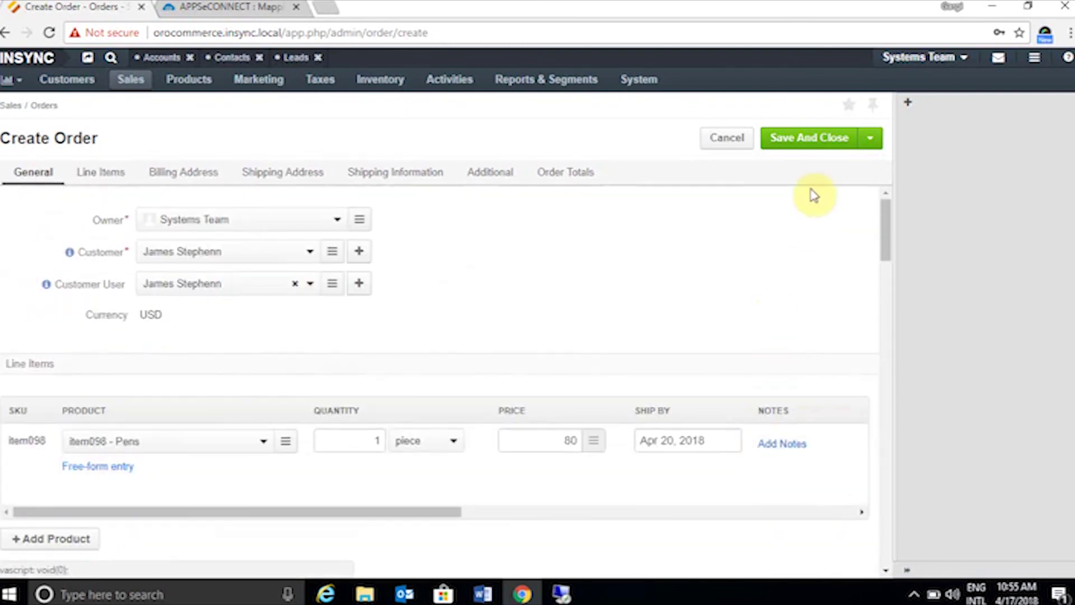
{"action": "left_click", "coordinate": [822, 138]}
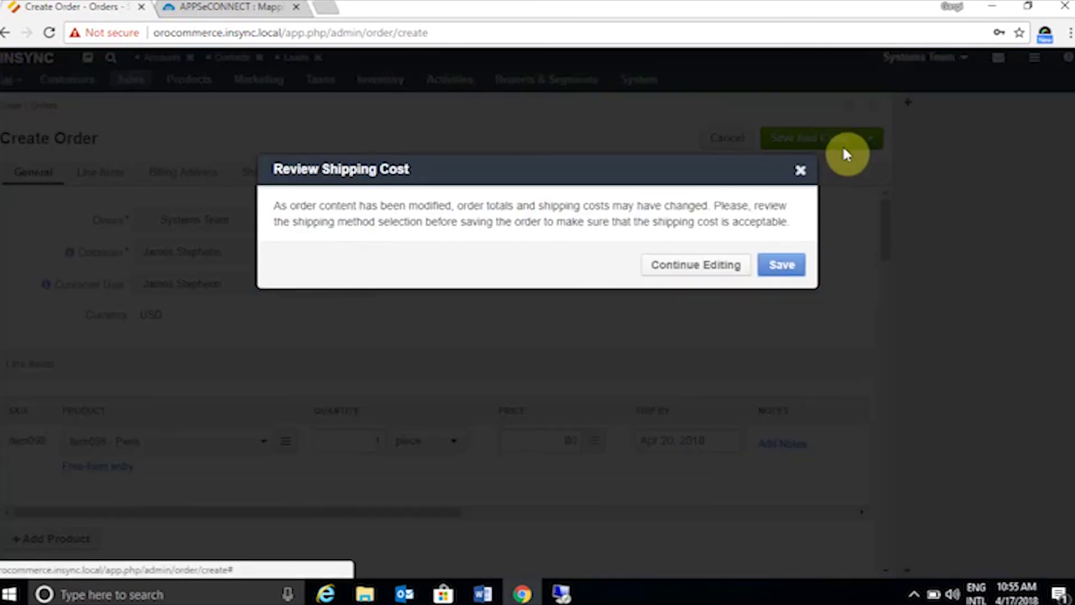
{"action": "left_click", "coordinate": [783, 265]}
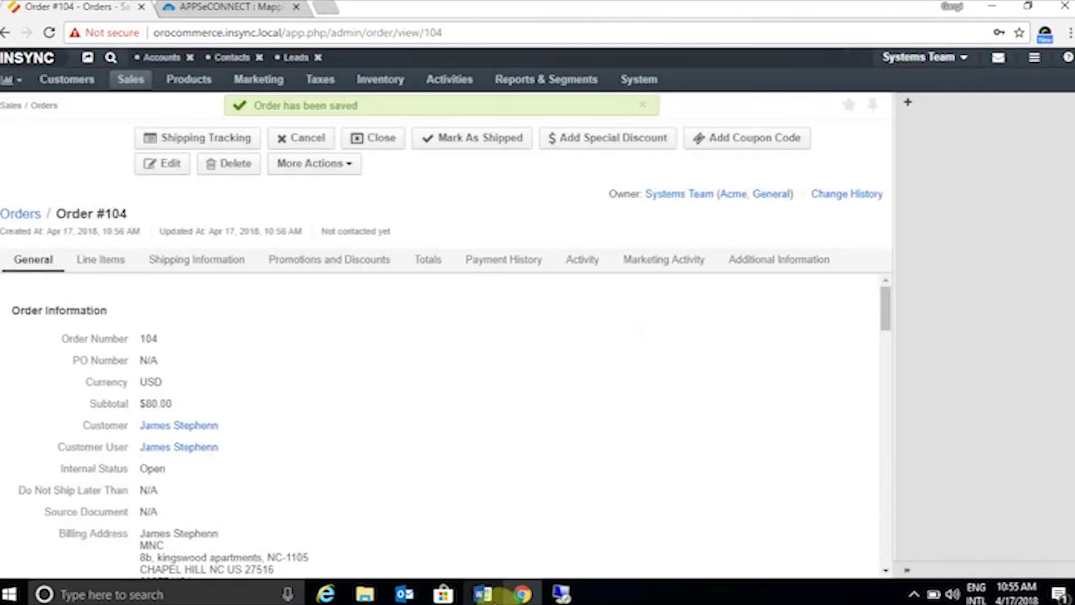
- In the remote session, run the Orocommerce to SAP B1 Order Add sync
{"action": "mouse_move", "coordinate": [560, 592]}
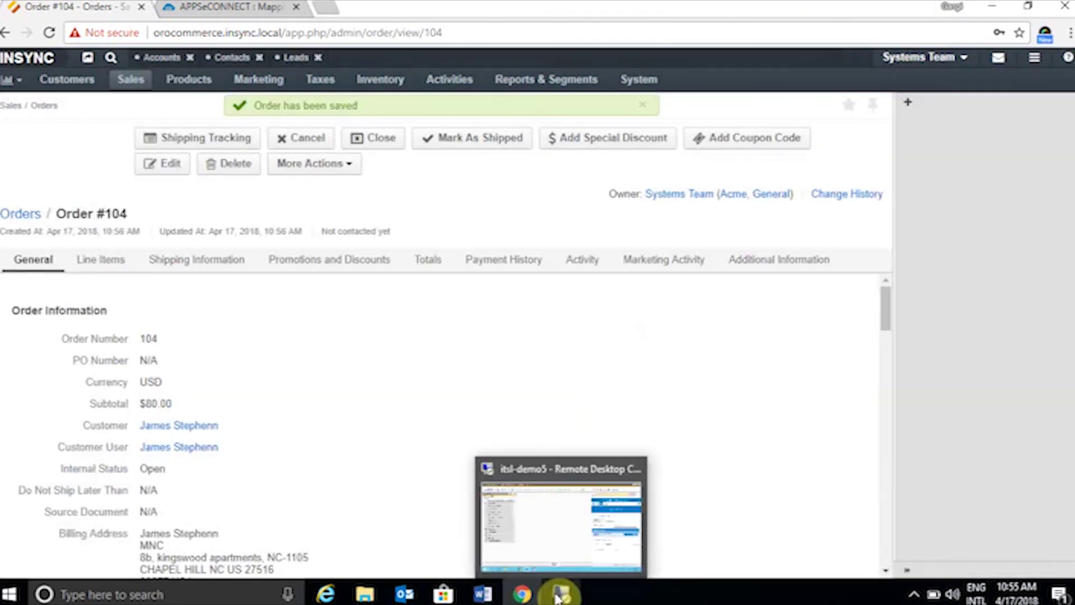
{"action": "left_click", "coordinate": [548, 553]}
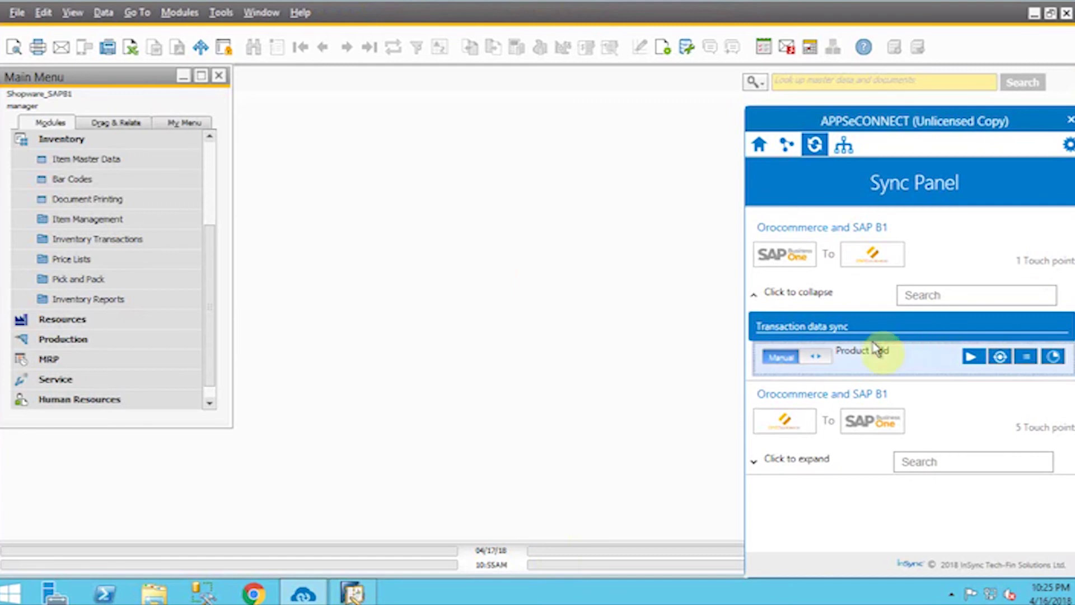
{"action": "left_click", "coordinate": [759, 462]}
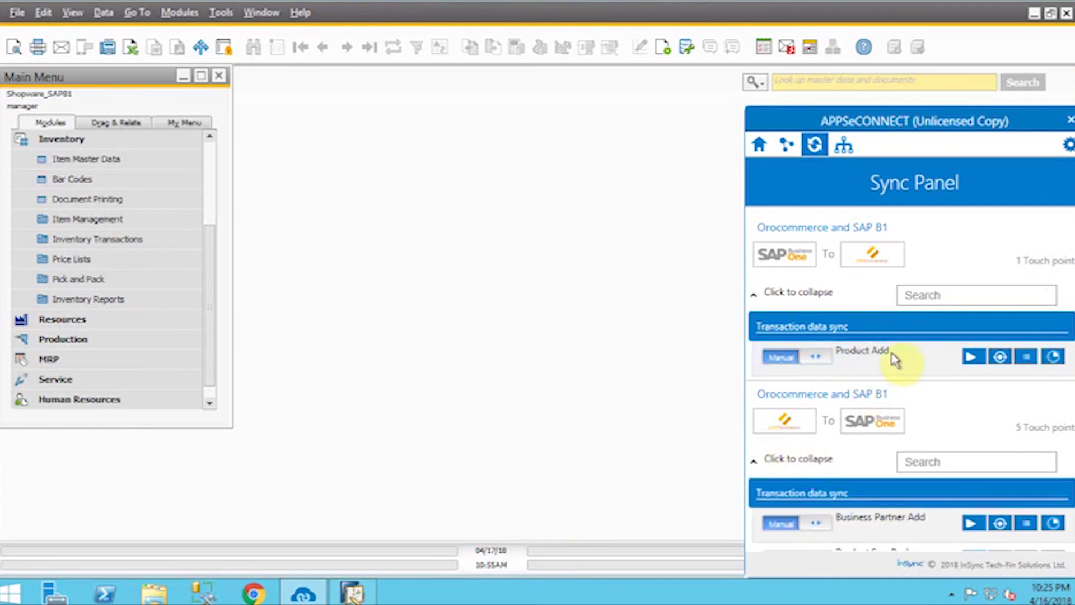
{"action": "scroll", "coordinate": [896, 358], "scroll_direction": "down", "scroll_amount": 2}
{"action": "left_click", "coordinate": [975, 514]}
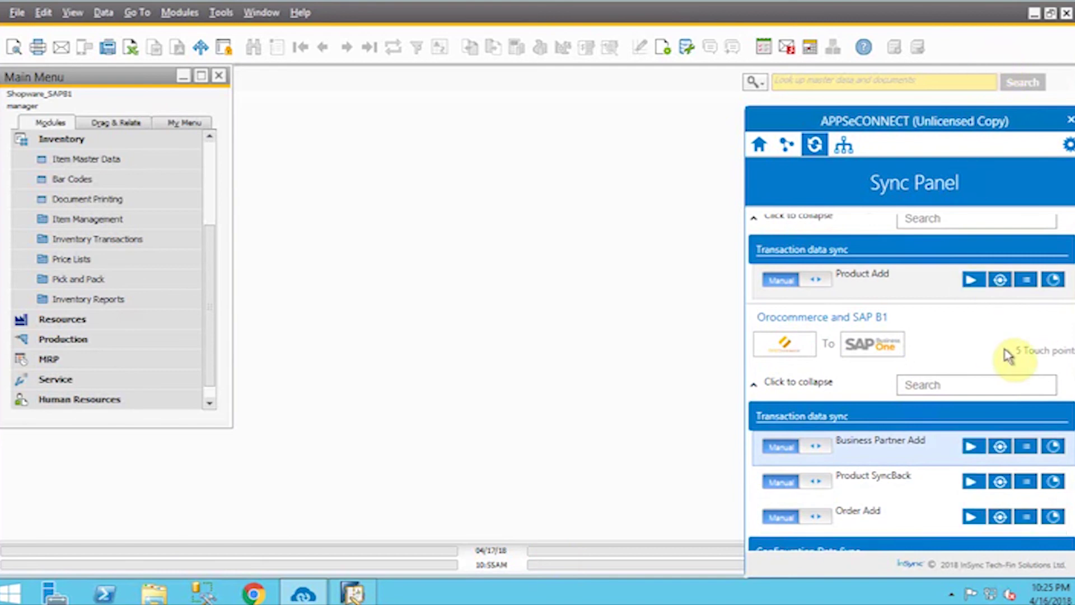
{"action": "left_click", "coordinate": [542, 285]}
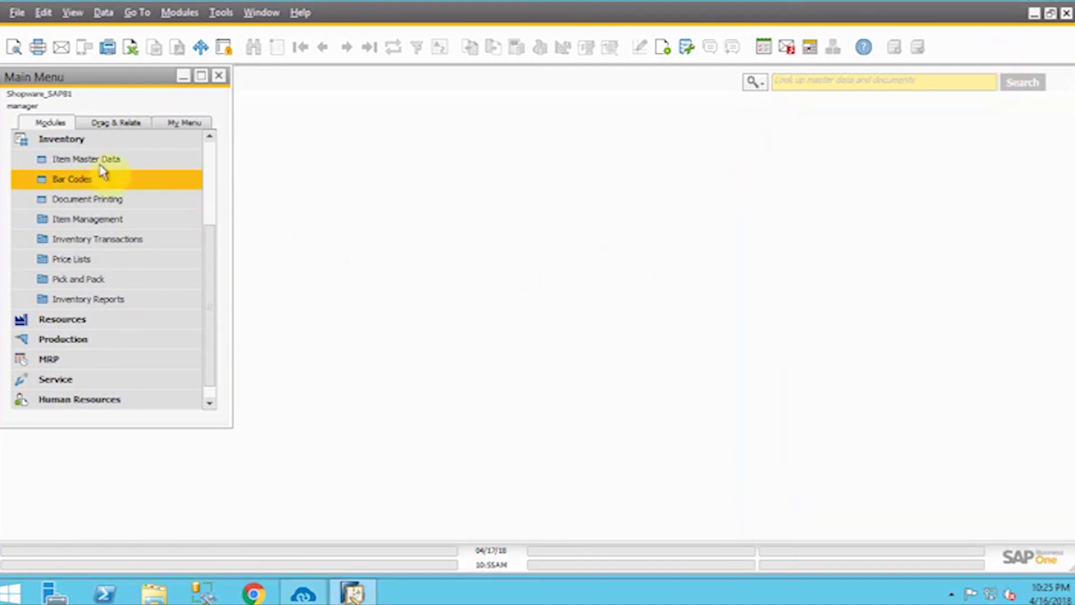
- Open the latest sales order, verify item098 quantity 1 at $80.00, and close it
{"action": "left_click", "coordinate": [71, 139]}
{"action": "left_click", "coordinate": [58, 201]}
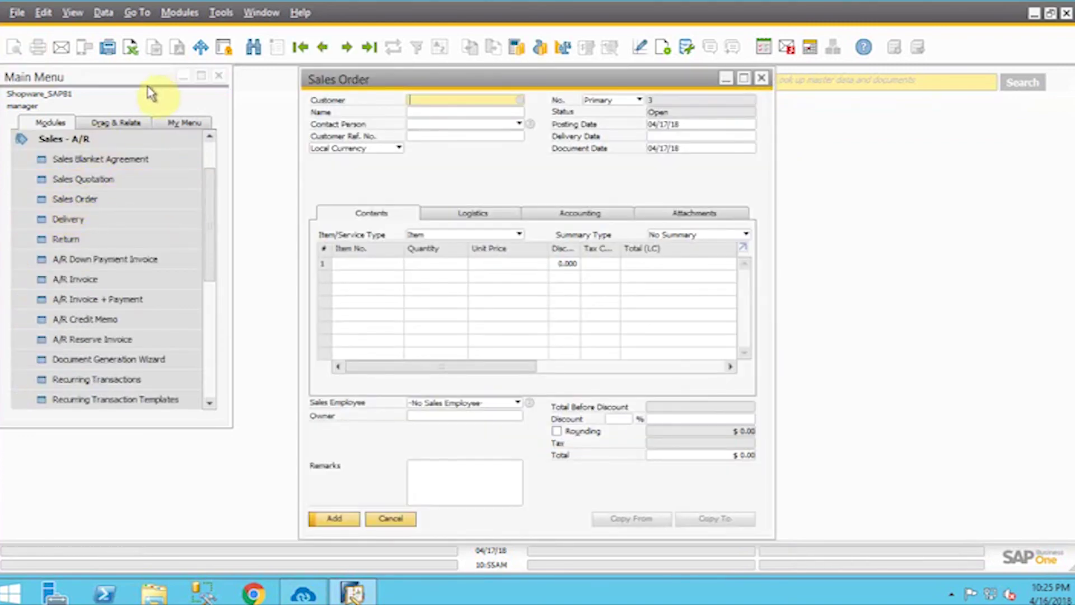
{"action": "left_click", "coordinate": [373, 49]}
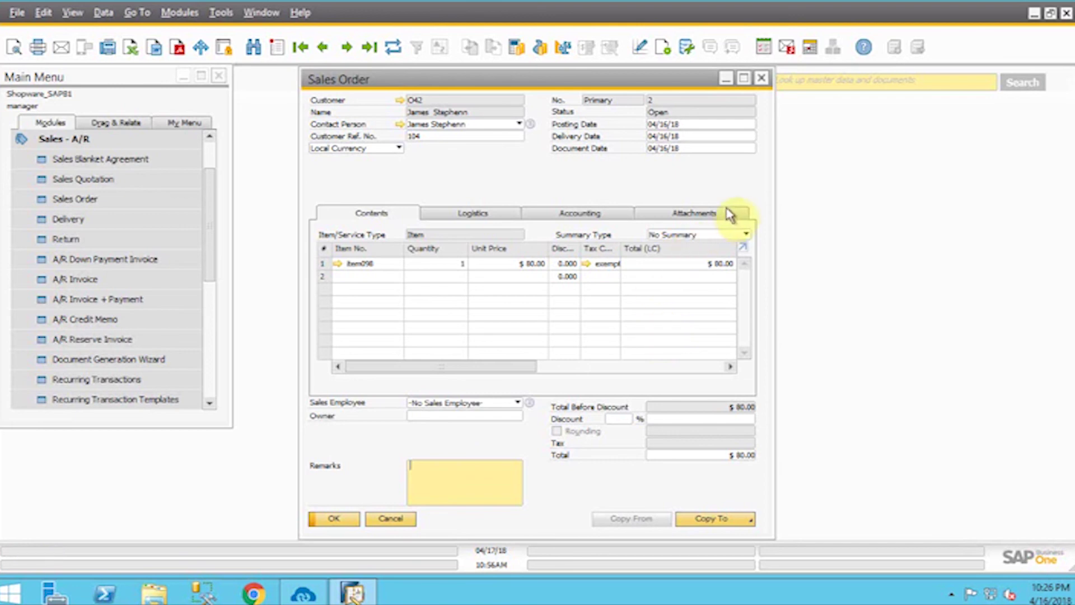
{"action": "left_click", "coordinate": [334, 520]}
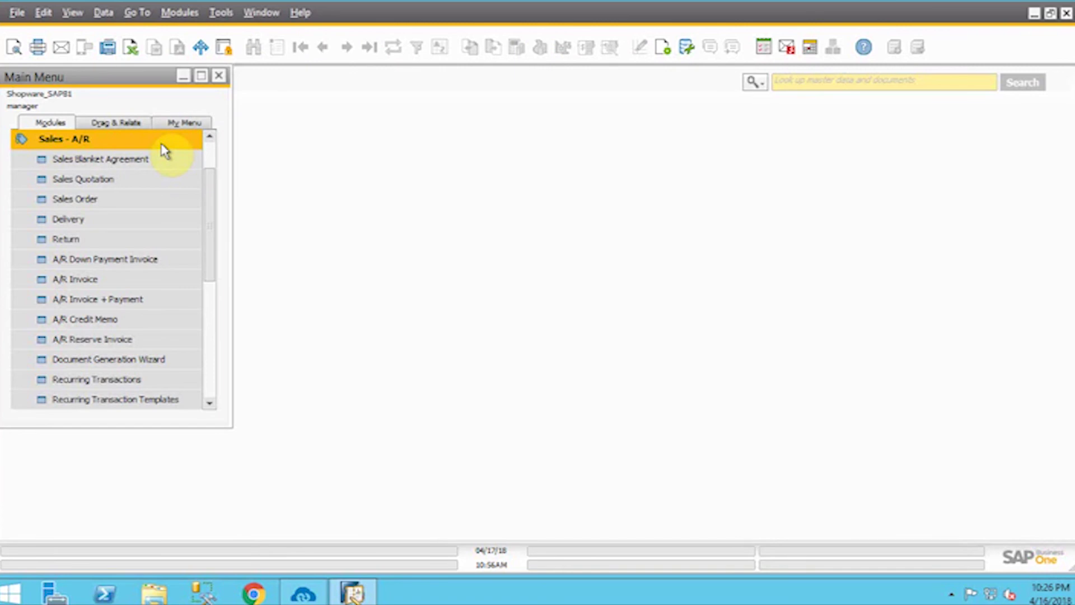
- Collapse Sales - A/R and exit the remote SAP session
{"action": "left_click", "coordinate": [164, 148]}
{"action": "mouse_move", "coordinate": [750, 7]}
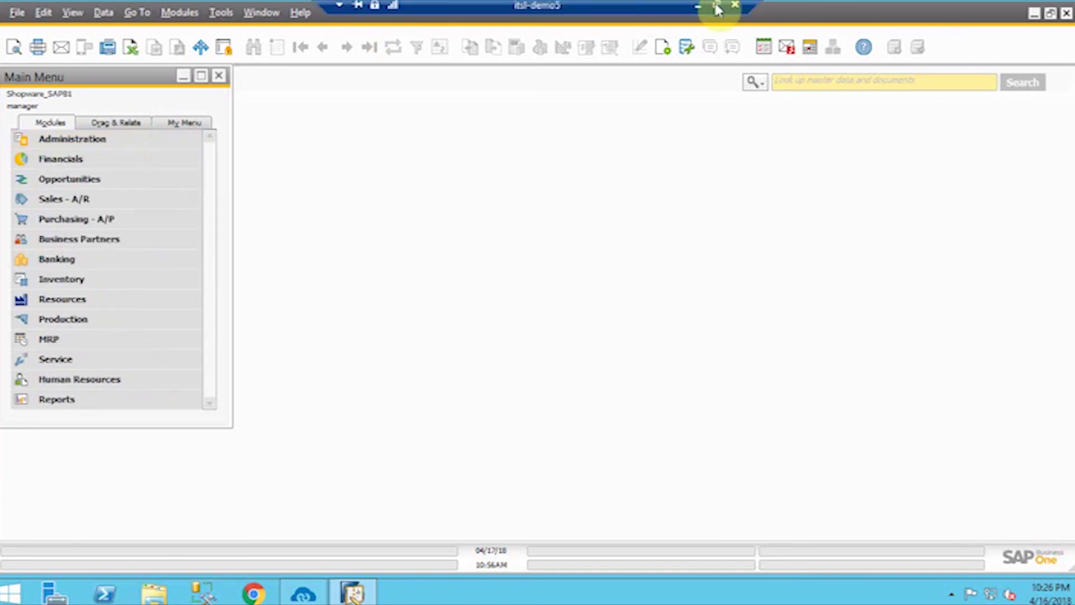
{"action": "left_click", "coordinate": [698, 7]}
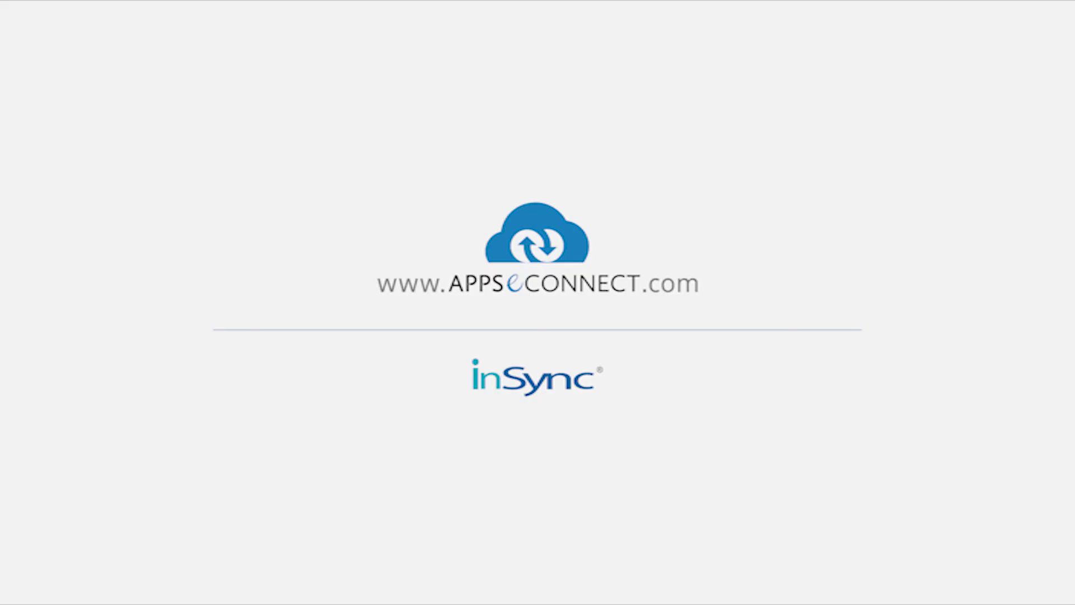